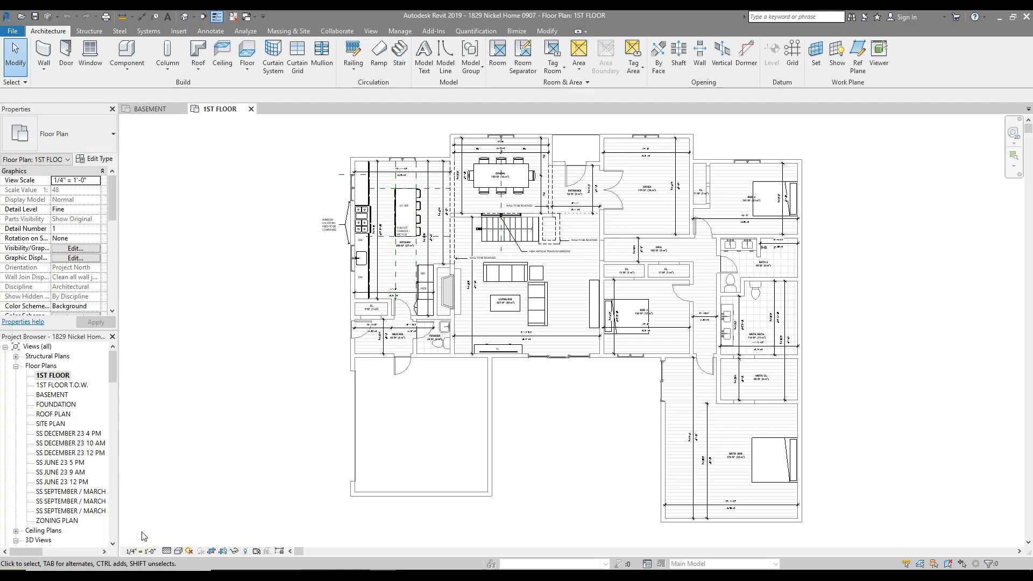
- Place Interior Elevation markers in the kitchen facing the counter wall, facing the fridge wall, and beside the island's stools, with hidden elements revealed
{"action": "scroll", "coordinate": [364, 162], "scroll_direction": "up", "scroll_amount": 3}
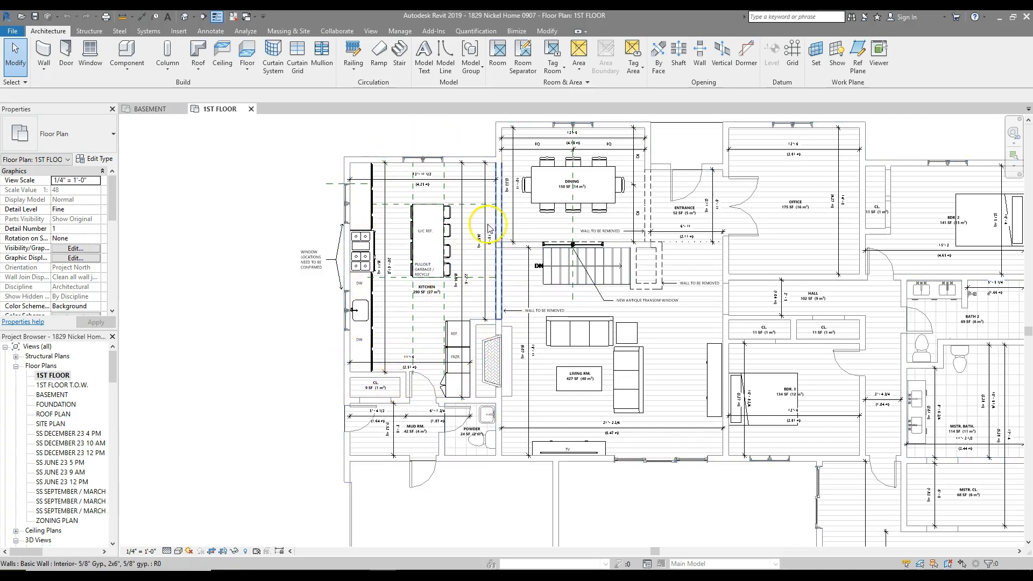
{"action": "scroll", "coordinate": [465, 251], "scroll_direction": "up", "scroll_amount": 1}
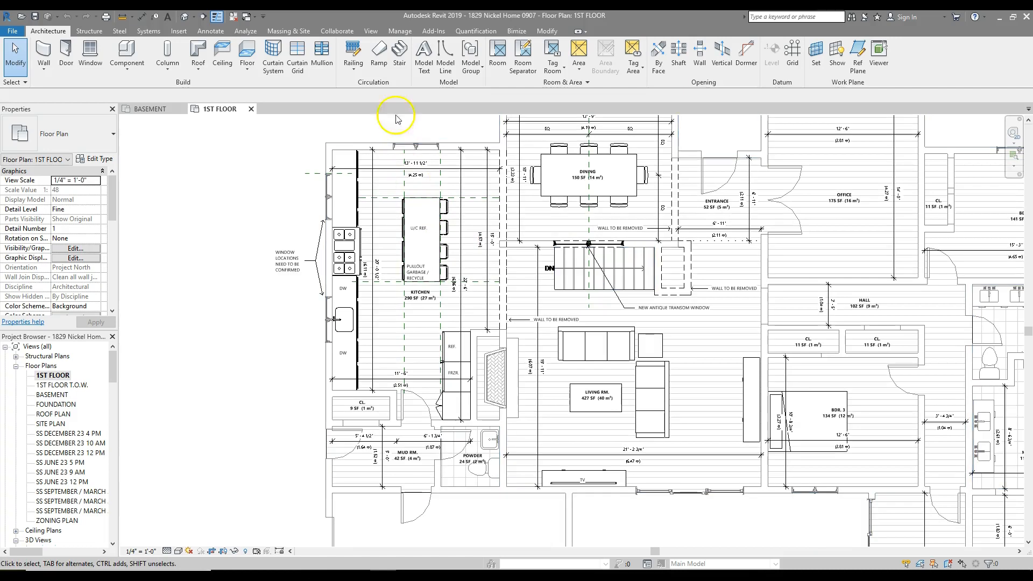
{"action": "left_click", "coordinate": [371, 32]}
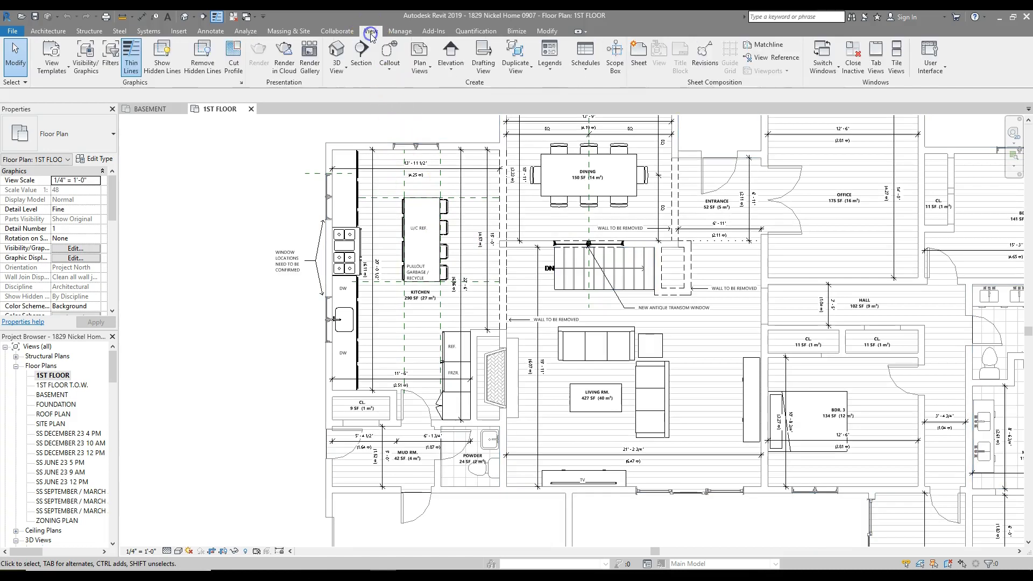
{"action": "left_click", "coordinate": [451, 68]}
{"action": "left_click", "coordinate": [424, 88]}
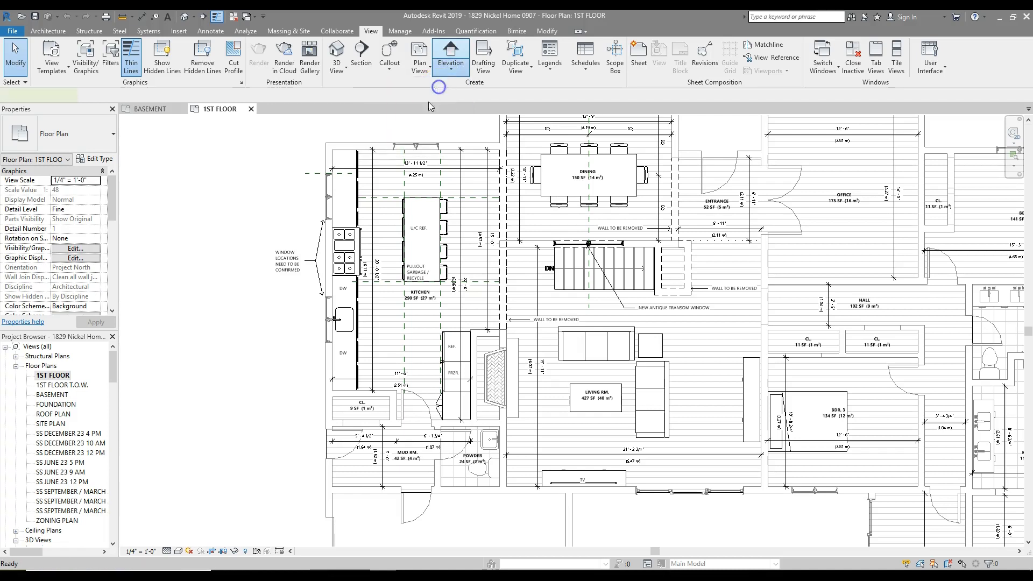
{"action": "left_click", "coordinate": [75, 137]}
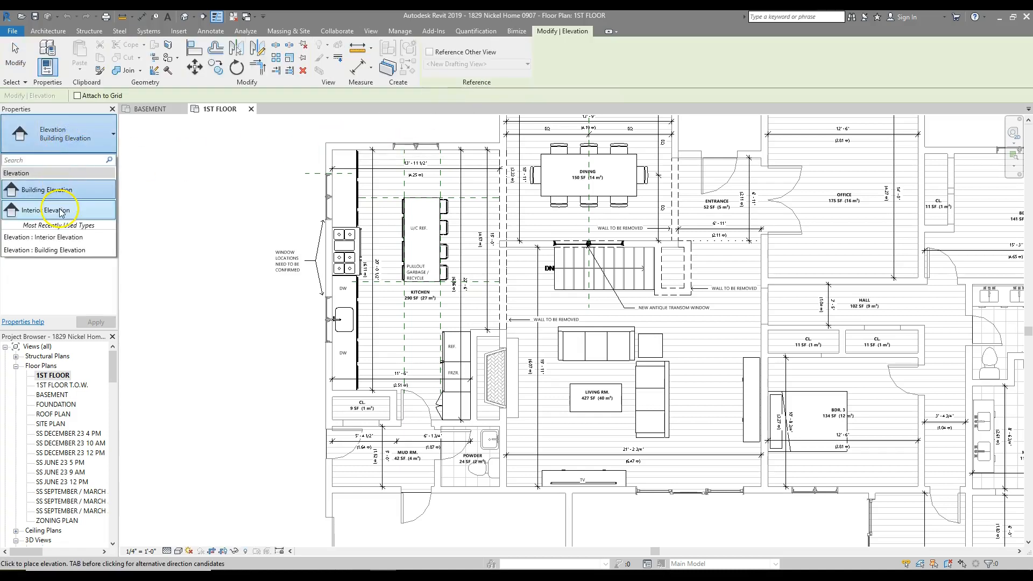
{"action": "left_click", "coordinate": [60, 211]}
{"action": "scroll", "coordinate": [377, 259], "scroll_direction": "up", "scroll_amount": 3}
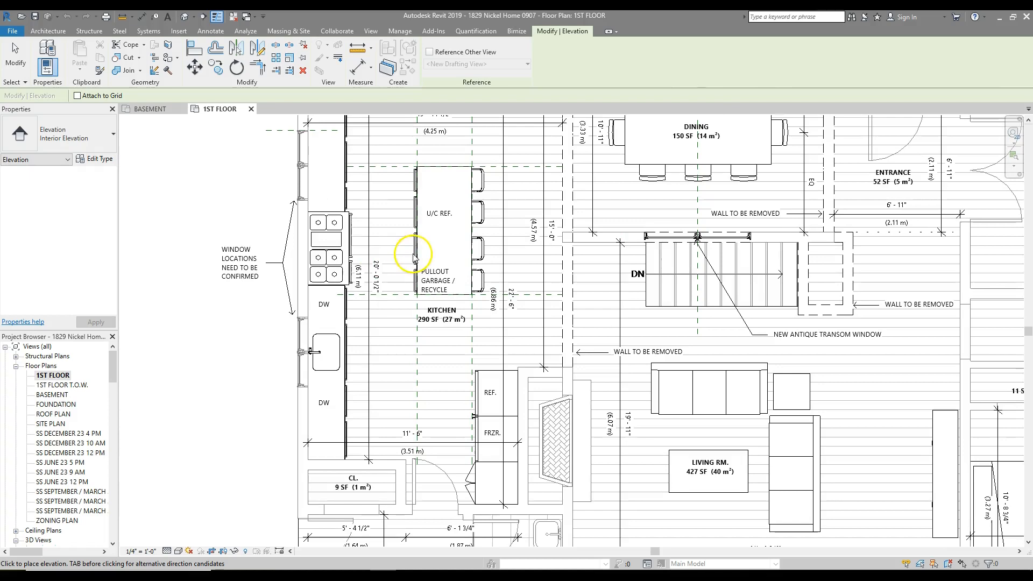
{"action": "left_click", "coordinate": [246, 552]}
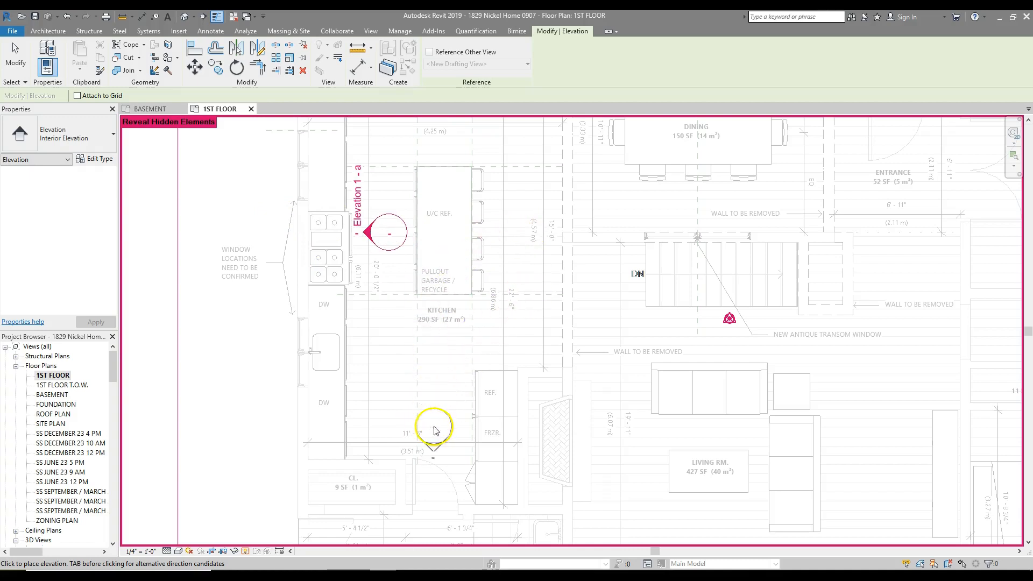
{"action": "left_click", "coordinate": [452, 428]}
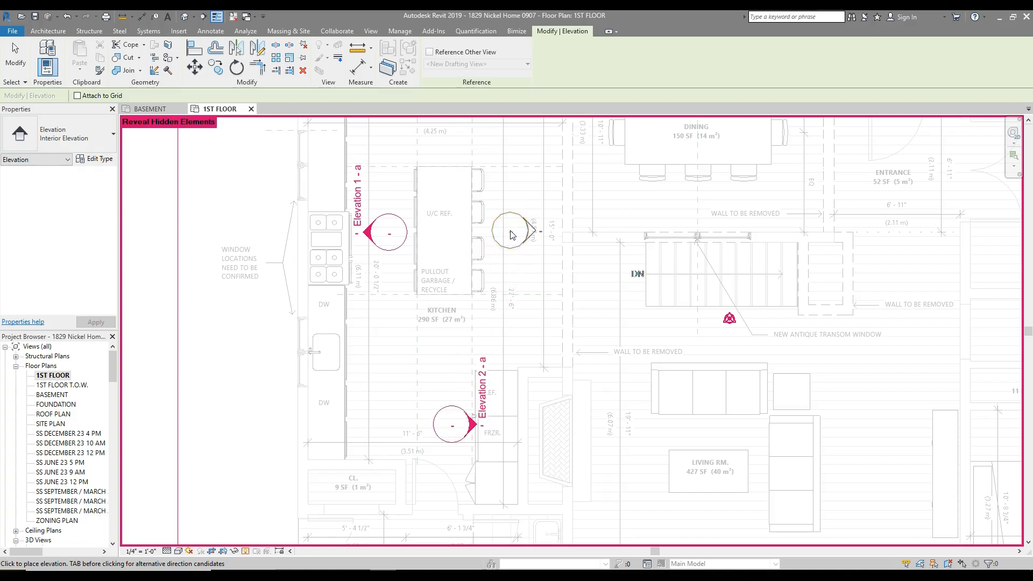
{"action": "key", "text": "Escape"}
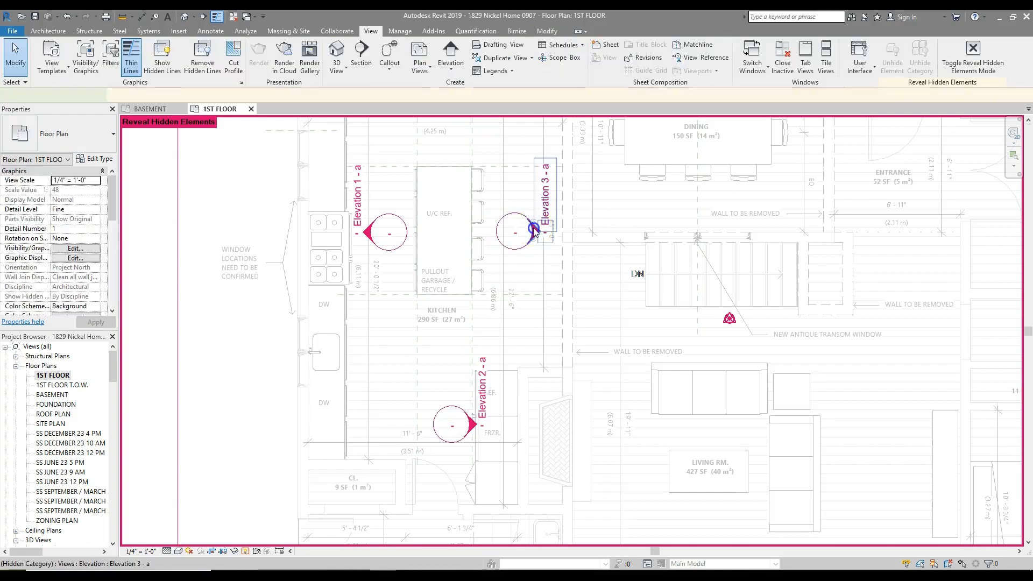
- Turn the elevation marker beside the island stools toward the island by enabling its island-facing view and deleting the opposite view, Elevation 3 - a
{"action": "left_click", "coordinate": [531, 231]}
{"action": "scroll", "coordinate": [490, 231], "scroll_direction": "down", "scroll_amount": 2}
{"action": "scroll", "coordinate": [496, 231], "scroll_direction": "up", "scroll_amount": 5}
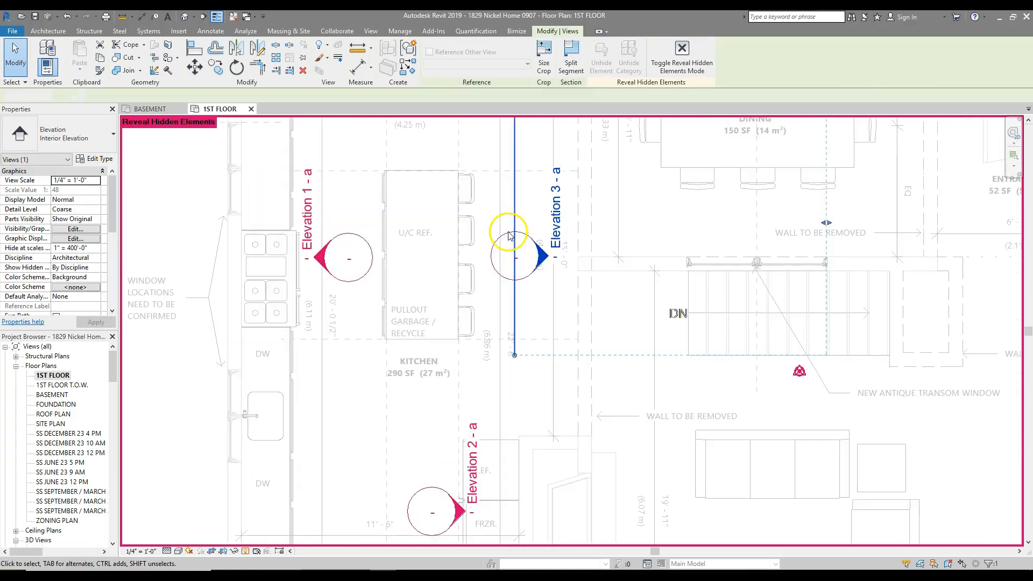
{"action": "left_click", "coordinate": [503, 236]}
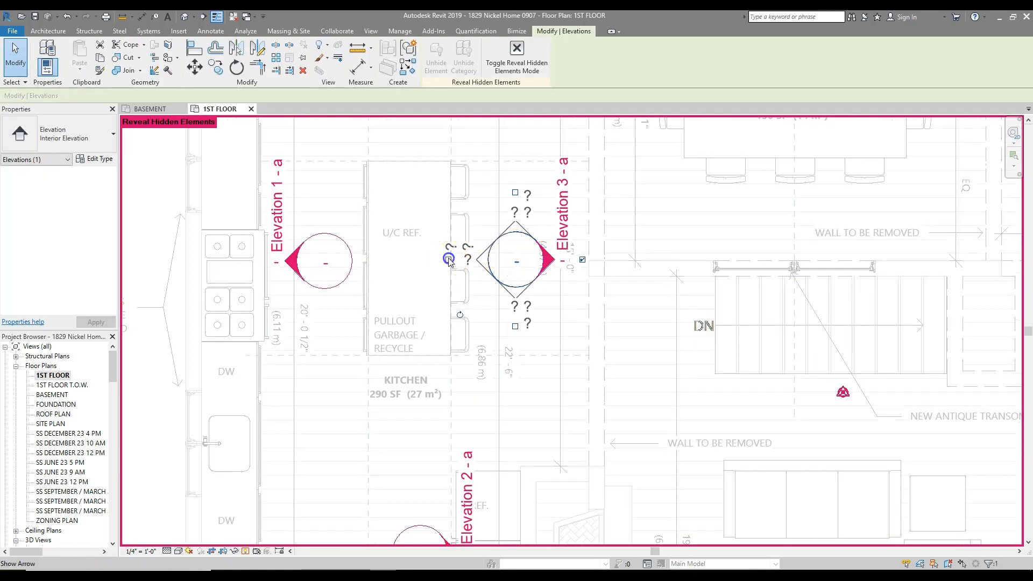
{"action": "left_click", "coordinate": [448, 260]}
{"action": "left_click", "coordinate": [582, 260]}
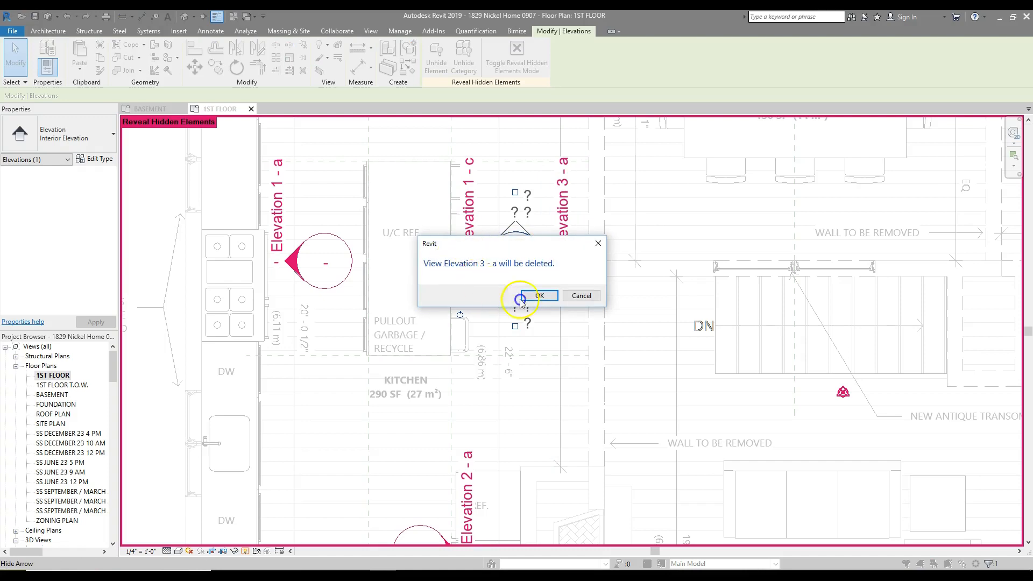
{"action": "left_click", "coordinate": [538, 294]}
- Add a second view facing the island to the elevation marker between the counter wall and the island
{"action": "left_click", "coordinate": [338, 248]}
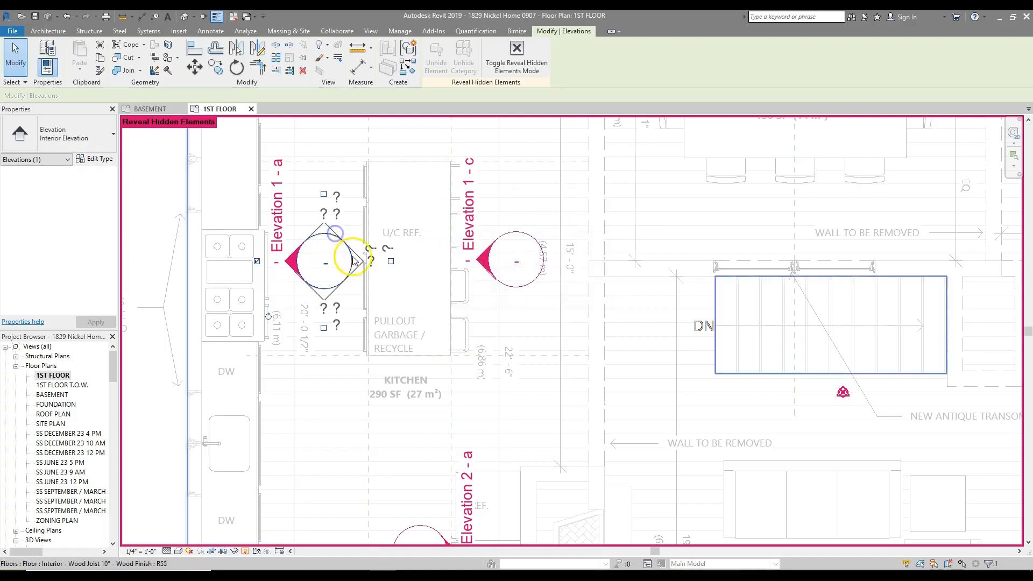
{"action": "left_click", "coordinate": [391, 262]}
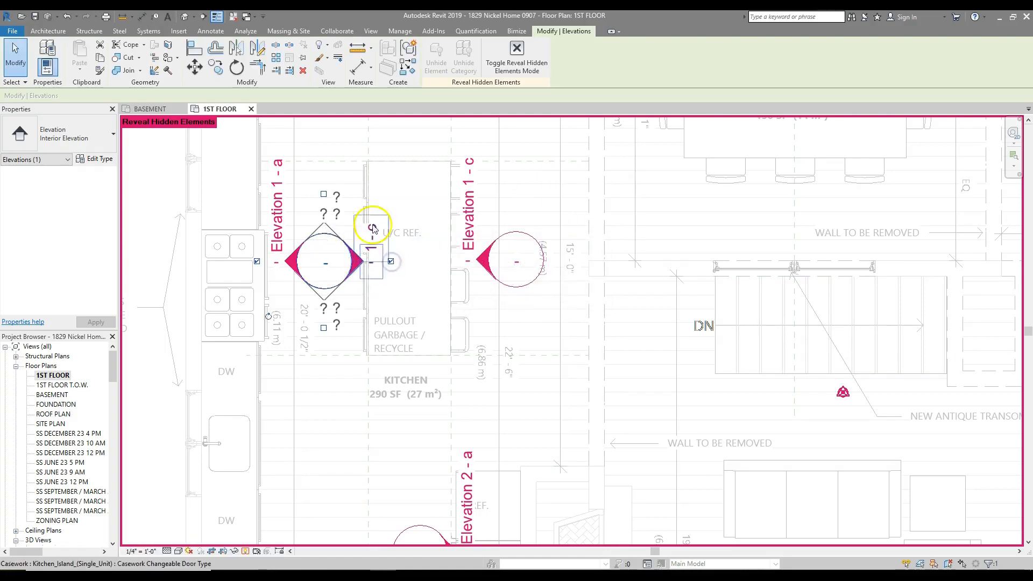
{"action": "scroll", "coordinate": [371, 247], "scroll_direction": "down", "scroll_amount": 5}
{"action": "scroll", "coordinate": [354, 242], "scroll_direction": "up", "scroll_amount": 3}
{"action": "key", "text": "Escape"}
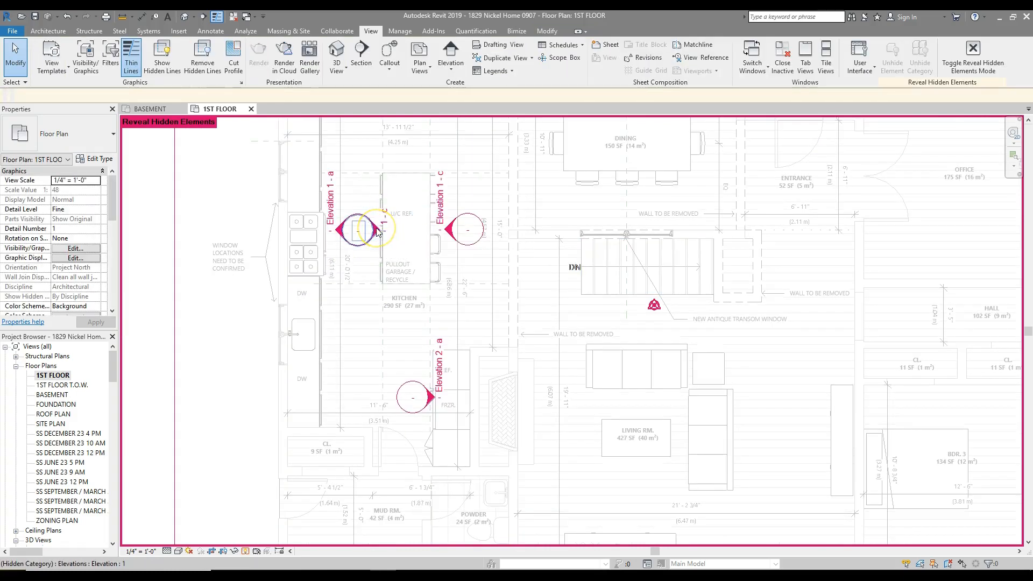
- Check the view extents of the new island elevation and of the elevation facing the fridge wall
{"action": "left_click", "coordinate": [377, 231]}
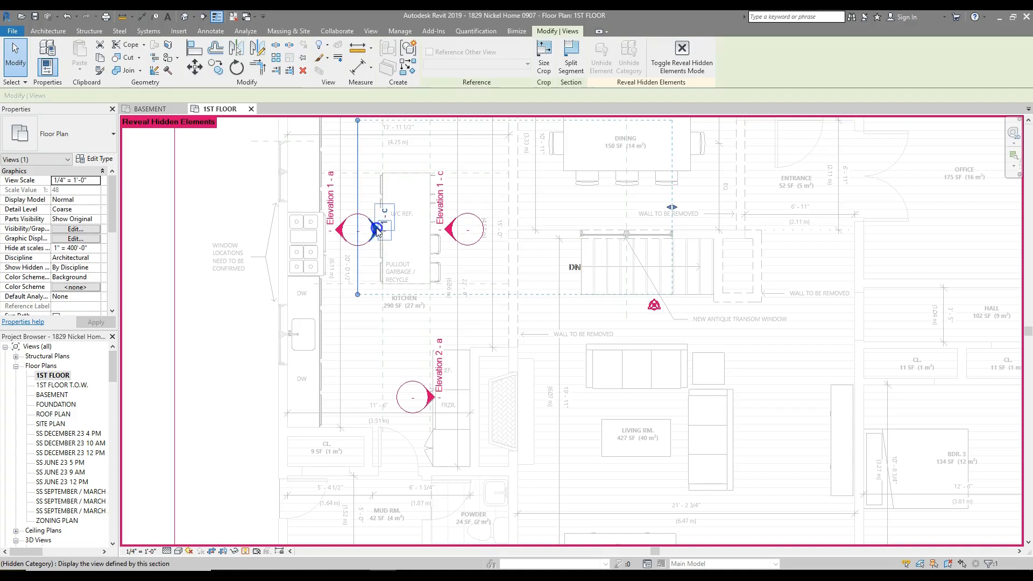
{"action": "scroll", "coordinate": [357, 230], "scroll_direction": "down", "scroll_amount": 3}
{"action": "scroll", "coordinate": [415, 295], "scroll_direction": "up", "scroll_amount": 2}
{"action": "key", "text": "Escape"}
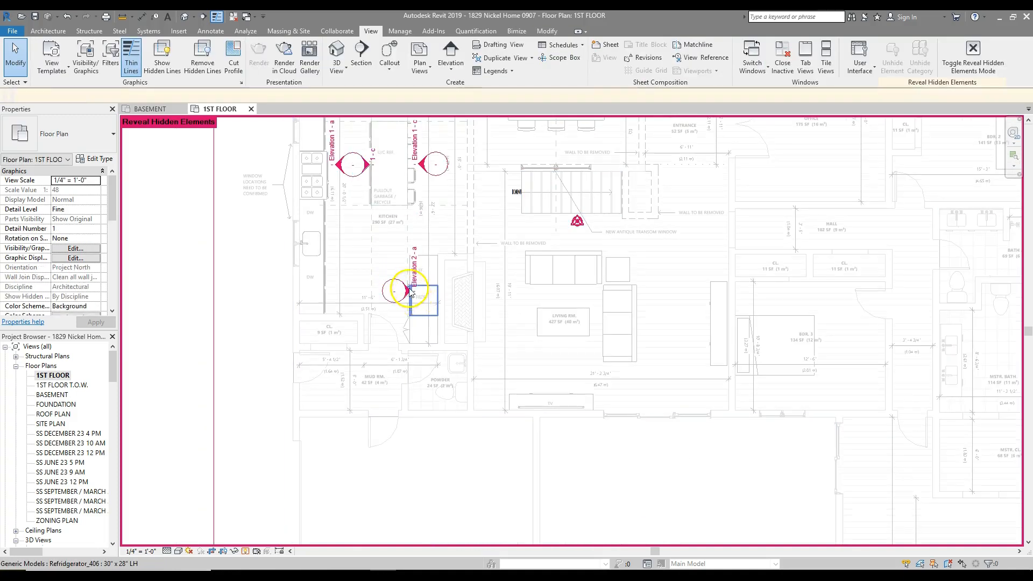
{"action": "left_click", "coordinate": [411, 291]}
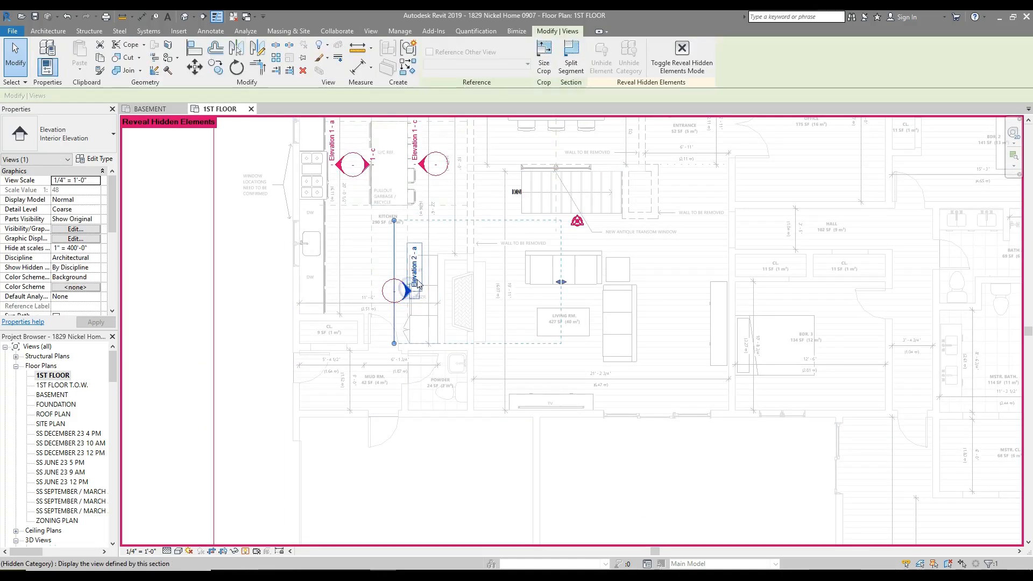
{"action": "key", "text": "Escape"}
- Turn off the display of hidden elements and open the interior elevation view 1 - c
{"action": "scroll", "coordinate": [391, 269], "scroll_direction": "down", "scroll_amount": 2}
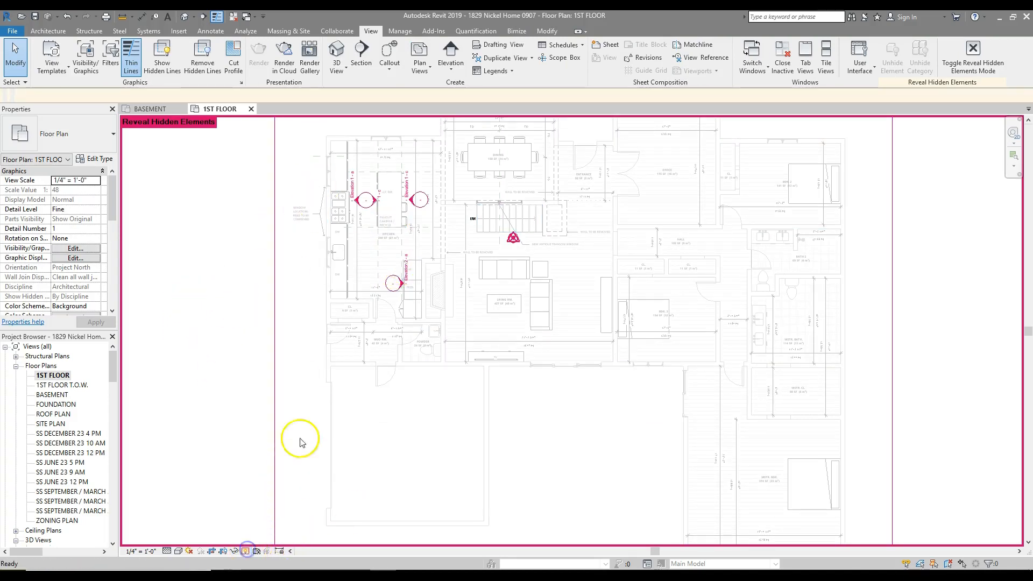
{"action": "scroll", "coordinate": [66, 414], "scroll_direction": "down", "scroll_amount": 10}
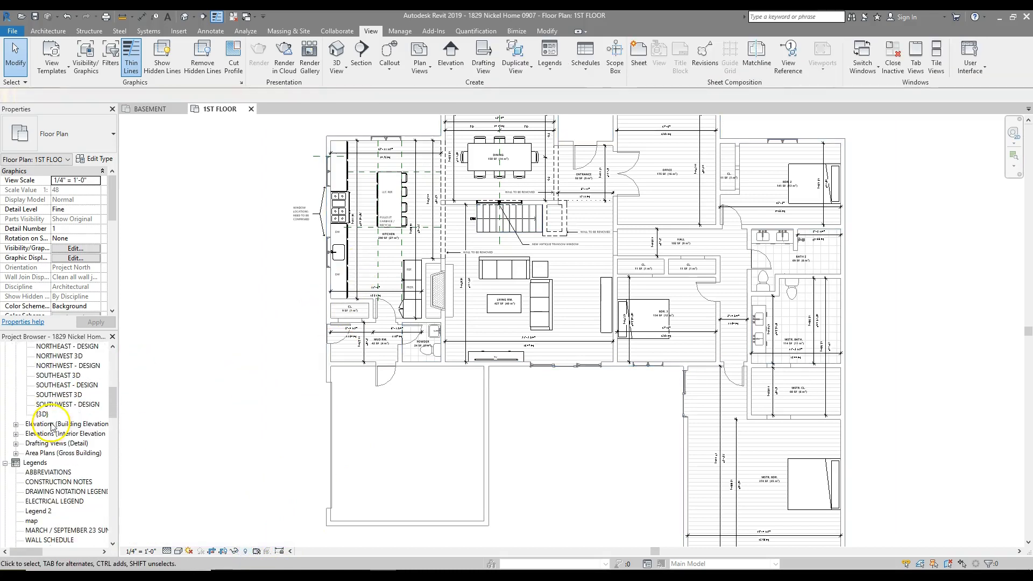
{"action": "double_click", "coordinate": [46, 433]}
{"action": "left_click", "coordinate": [43, 443]}
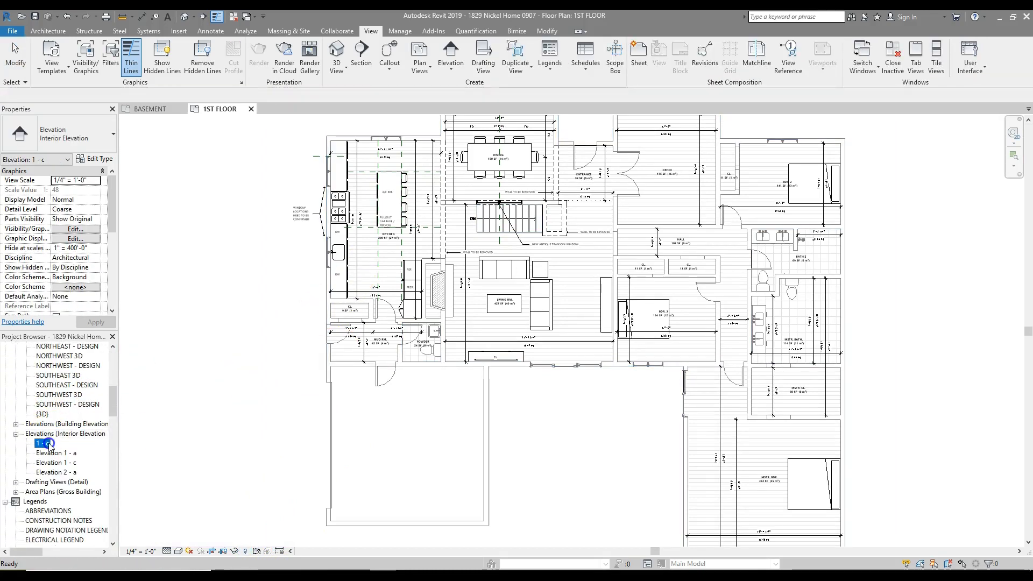
{"action": "left_click", "coordinate": [48, 444]}
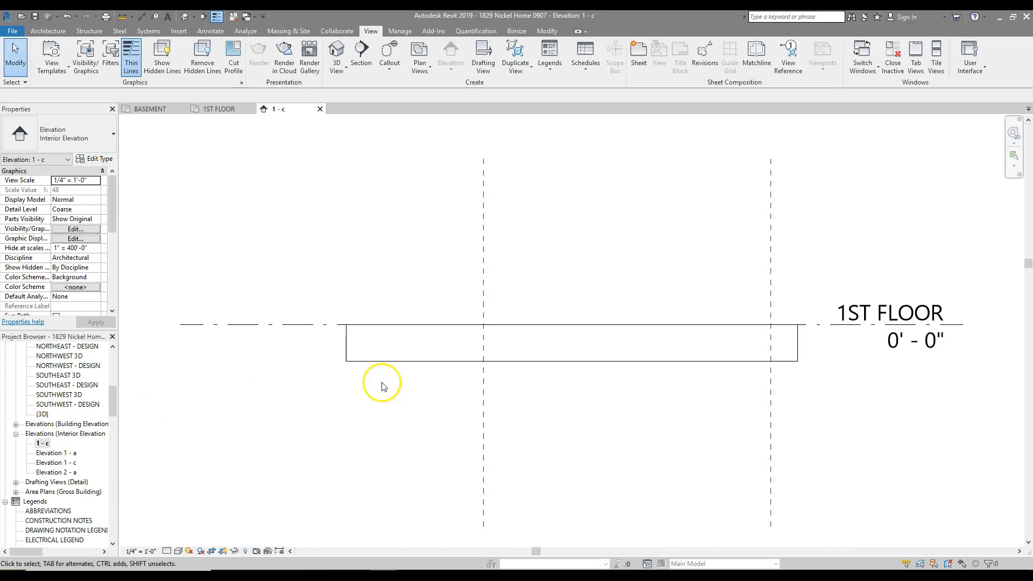
- Set the detail level of elevation view 1 - c to Fine
{"action": "scroll", "coordinate": [379, 383], "scroll_direction": "down", "scroll_amount": 3}
{"action": "left_click", "coordinate": [168, 550]}
{"action": "left_click", "coordinate": [178, 538]}
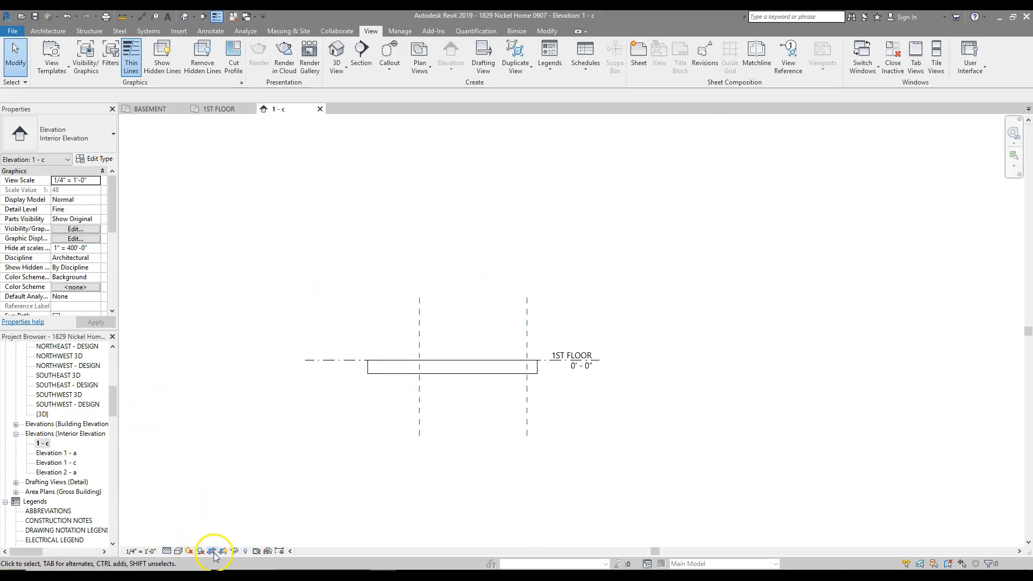
{"action": "left_click", "coordinate": [16, 551]}
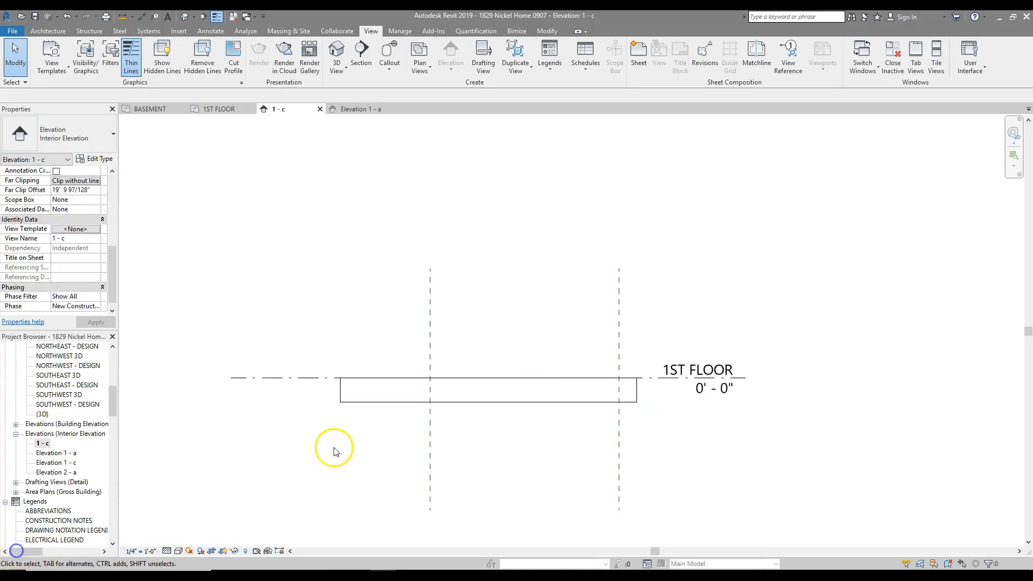
- Uncrop view 1 - c, fit its crop boundary around the island cabinets down to the 1ST FLOOR level, and crop the view again
{"action": "left_click", "coordinate": [212, 551]}
{"action": "scroll", "coordinate": [431, 399], "scroll_direction": "down", "scroll_amount": 2}
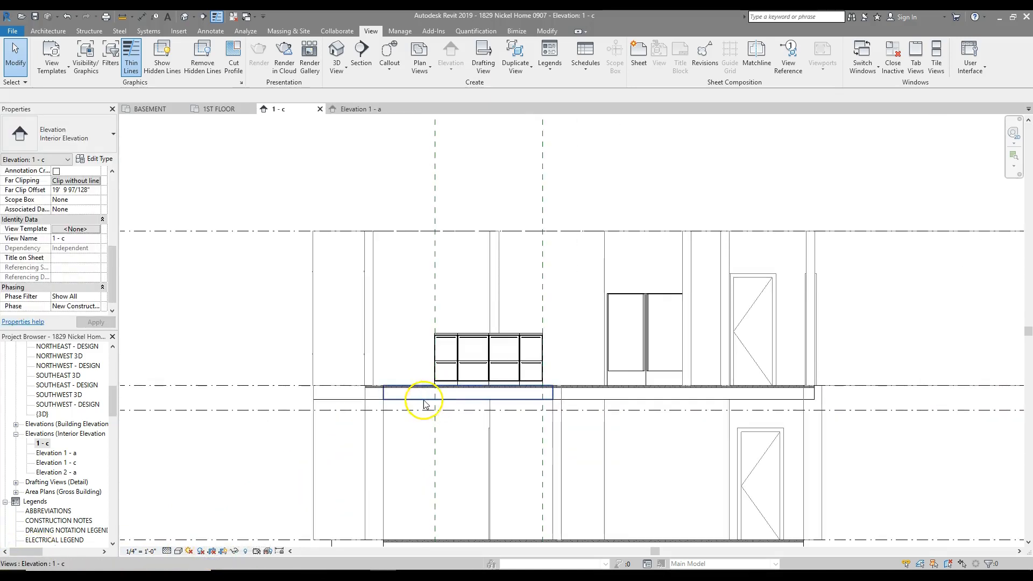
{"action": "left_click", "coordinate": [419, 401]}
{"action": "scroll", "coordinate": [460, 385], "scroll_direction": "up", "scroll_amount": 2}
{"action": "left_click_drag", "start_coordinate": [468, 388], "coordinate": [458, 311]}
{"action": "left_click_drag", "start_coordinate": [375, 359], "coordinate": [428, 362]}
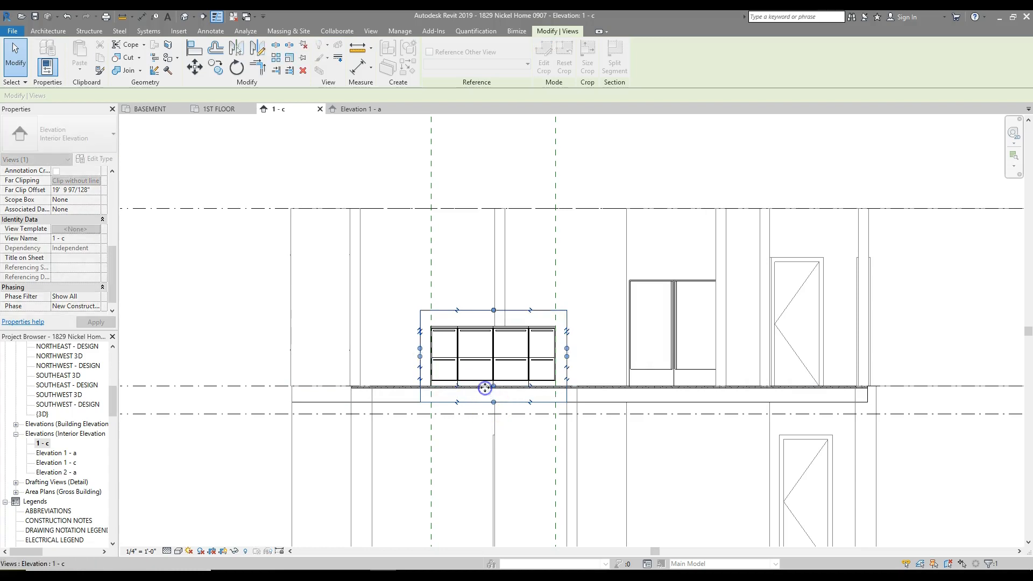
{"action": "left_click_drag", "start_coordinate": [485, 388], "coordinate": [485, 386]}
{"action": "left_click", "coordinate": [211, 551]}
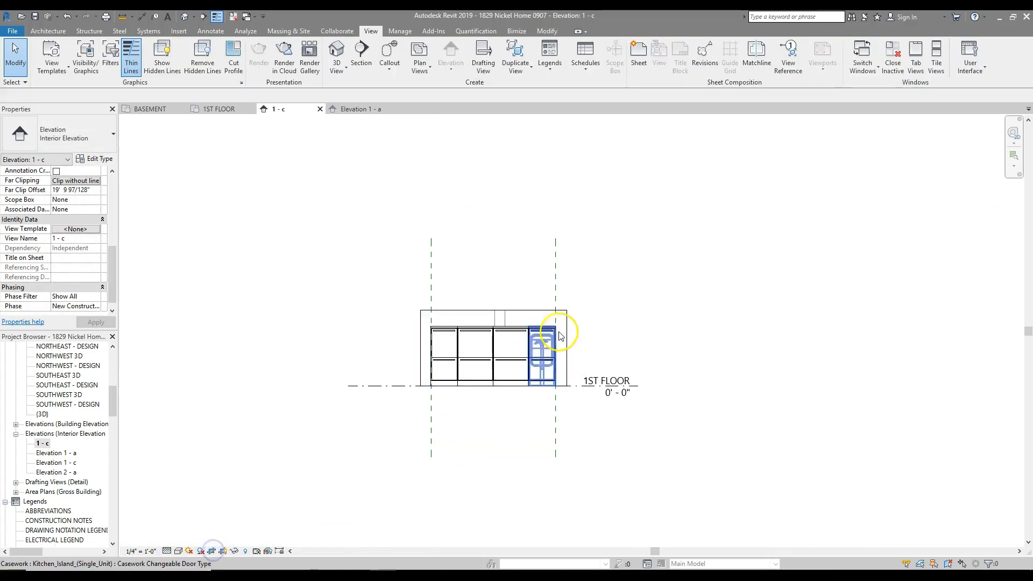
{"action": "scroll", "coordinate": [554, 345], "scroll_direction": "up", "scroll_amount": 3}
{"action": "scroll", "coordinate": [597, 342], "scroll_direction": "up", "scroll_amount": 2}
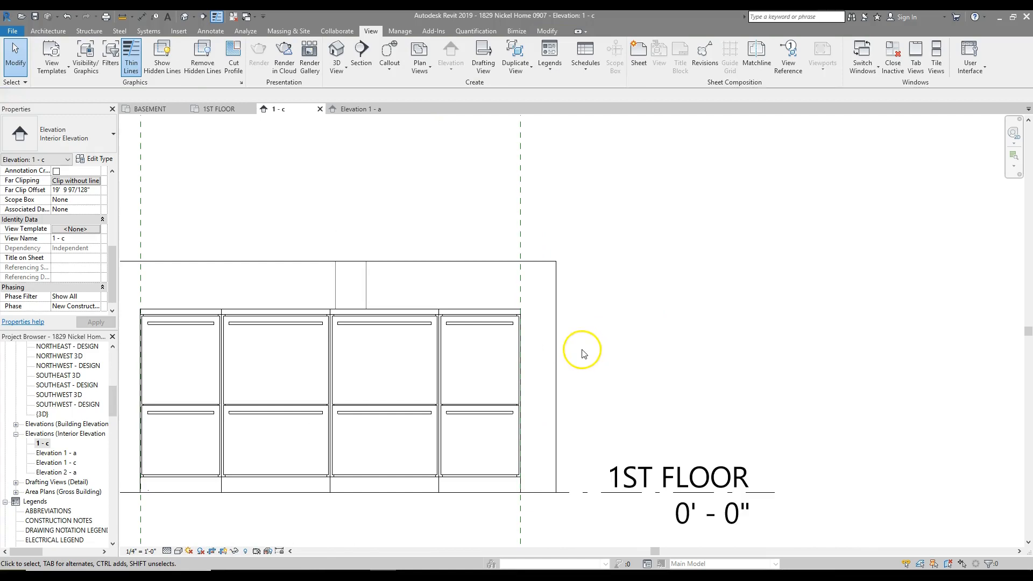
- Rename the elevation view 1 - c as KITCHEN ELEVATION - ISLAND
{"action": "right_click", "coordinate": [46, 455]}
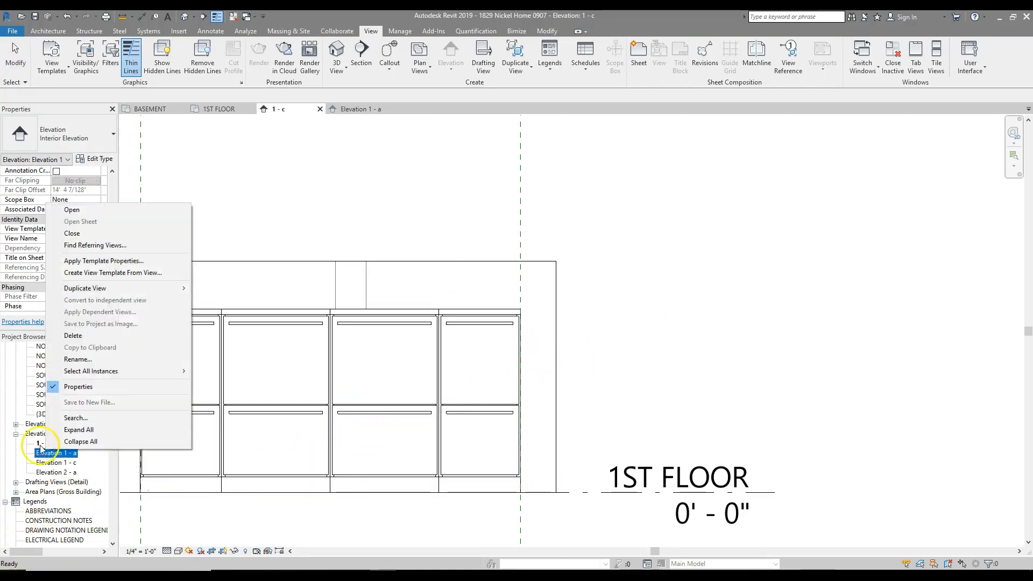
{"action": "left_click", "coordinate": [80, 359]}
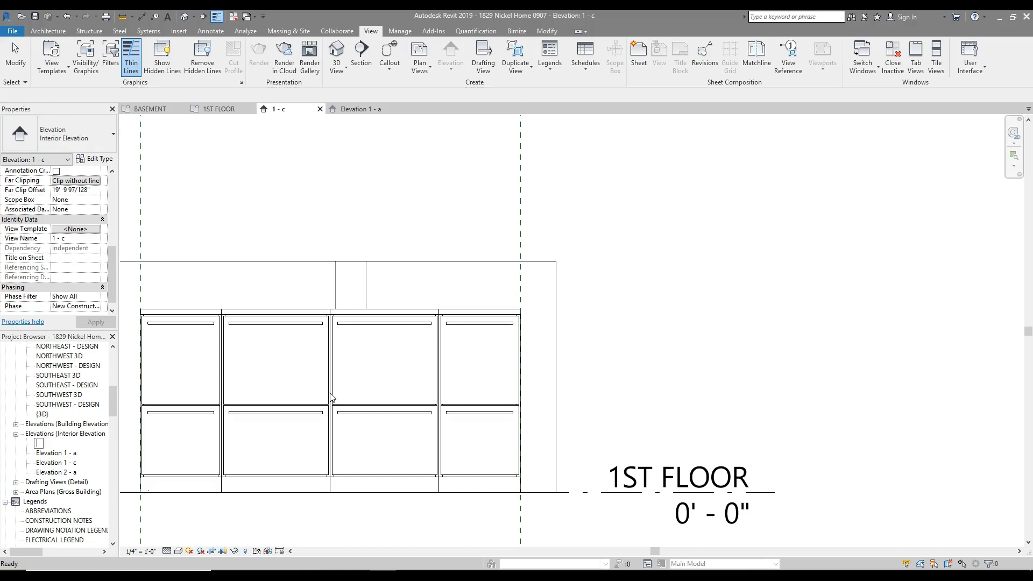
{"action": "type", "text": "KITCHEN ELEVATION - IS"}
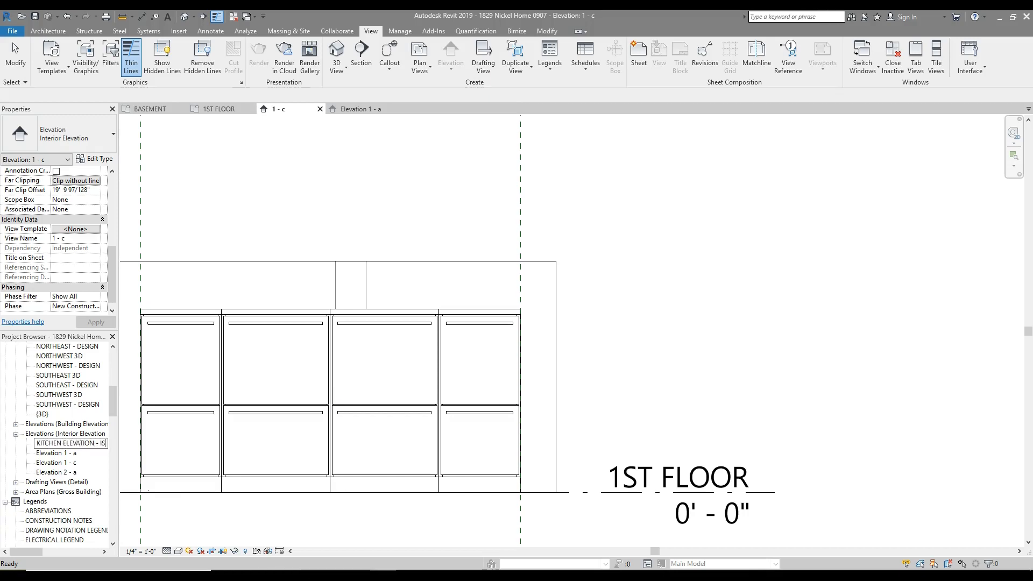
{"action": "key", "text": "Return"}
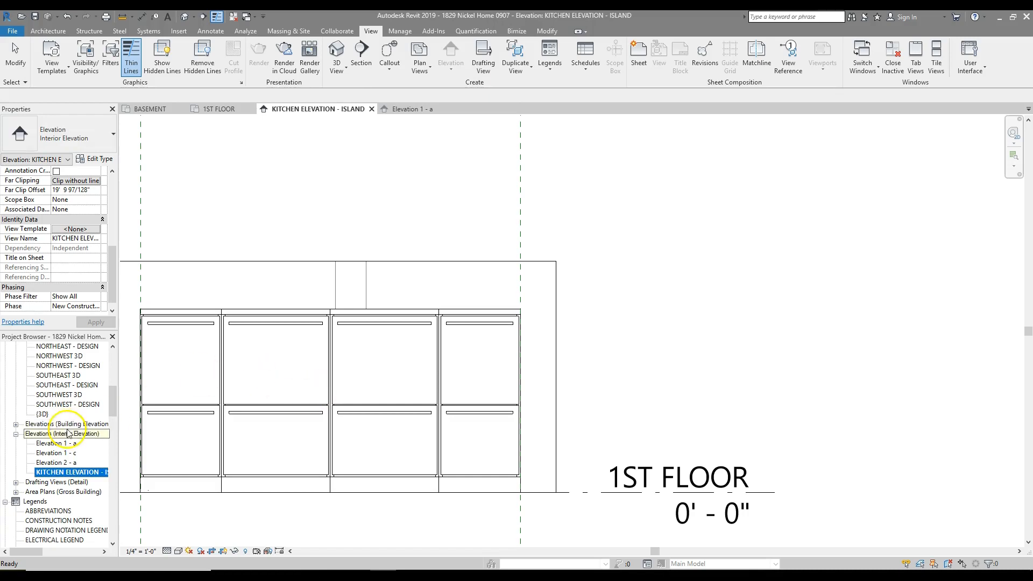
- Open Elevation 1 - a and fit its crop boundary around the kitchen's counter wall, from the floor structure up to 1ST FLOOR T.O.W
{"action": "double_click", "coordinate": [64, 442]}
{"action": "scroll", "coordinate": [457, 350], "scroll_direction": "up", "scroll_amount": 5}
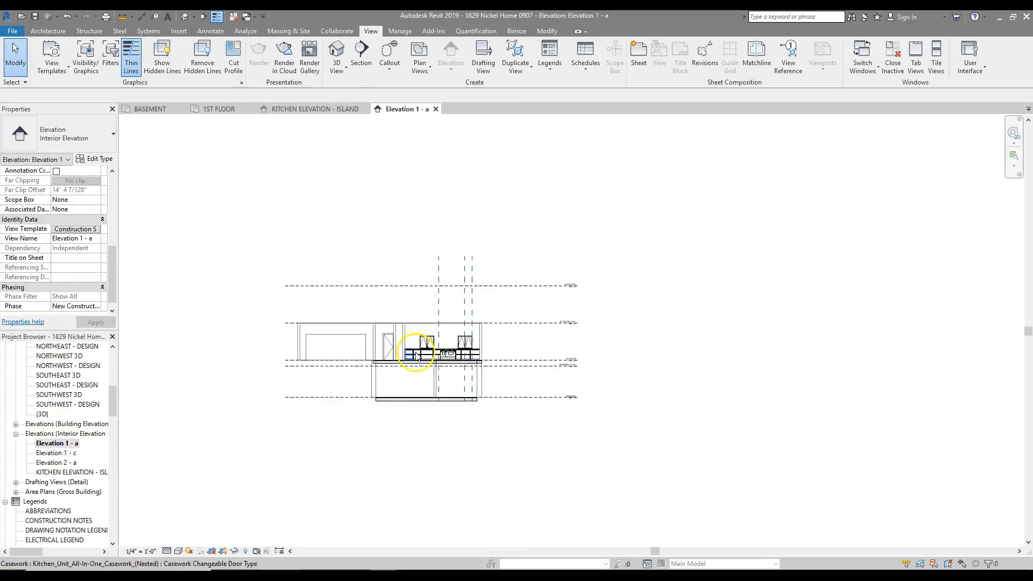
{"action": "left_click", "coordinate": [471, 414]}
{"action": "left_click_drag", "start_coordinate": [522, 403], "coordinate": [530, 272]}
{"action": "left_click_drag", "start_coordinate": [594, 341], "coordinate": [610, 342]}
{"action": "left_click_drag", "start_coordinate": [310, 342], "coordinate": [333, 341]}
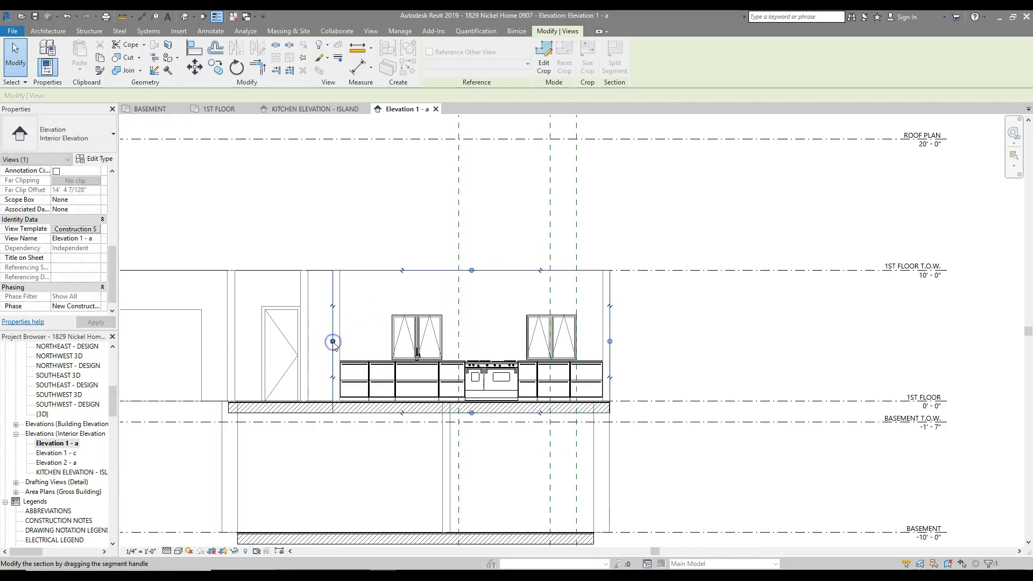
{"action": "left_click", "coordinate": [209, 551]}
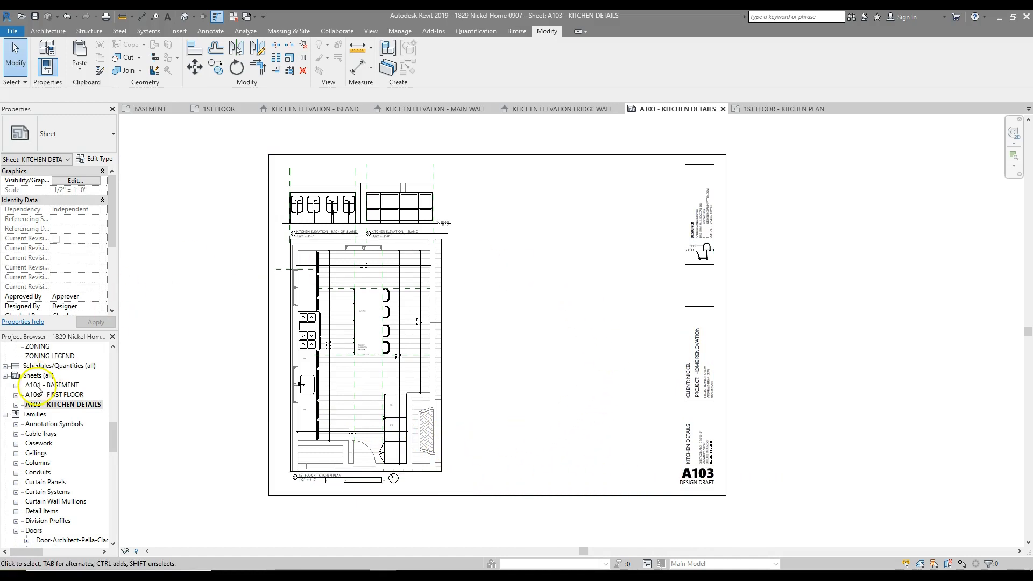
- Open the A102 - FIRST FLOOR sheet and examine the kitchen area of the plan and its callout to sheet A103
{"action": "scroll", "coordinate": [40, 443], "scroll_direction": "up", "scroll_amount": 3}
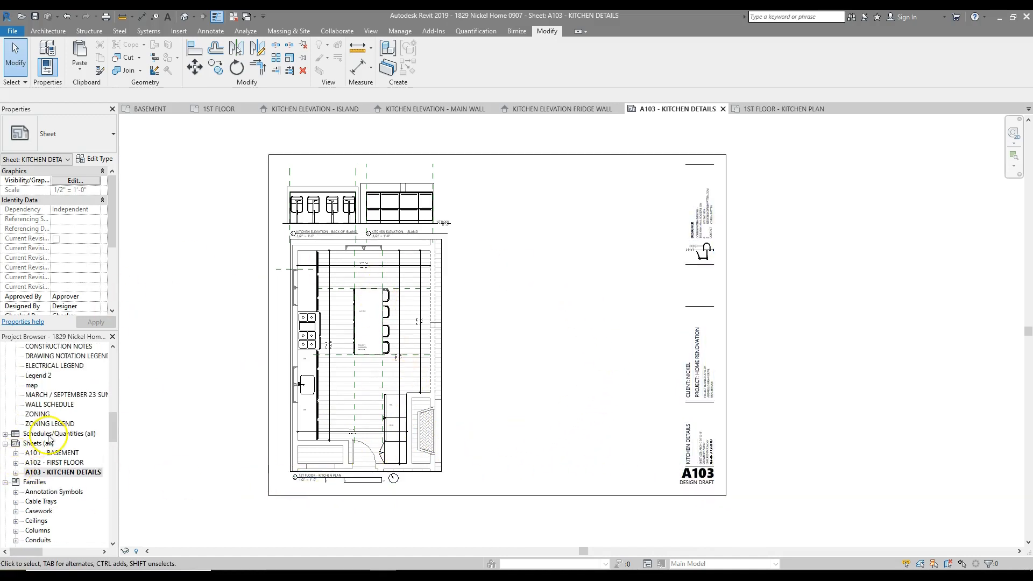
{"action": "double_click", "coordinate": [62, 464]}
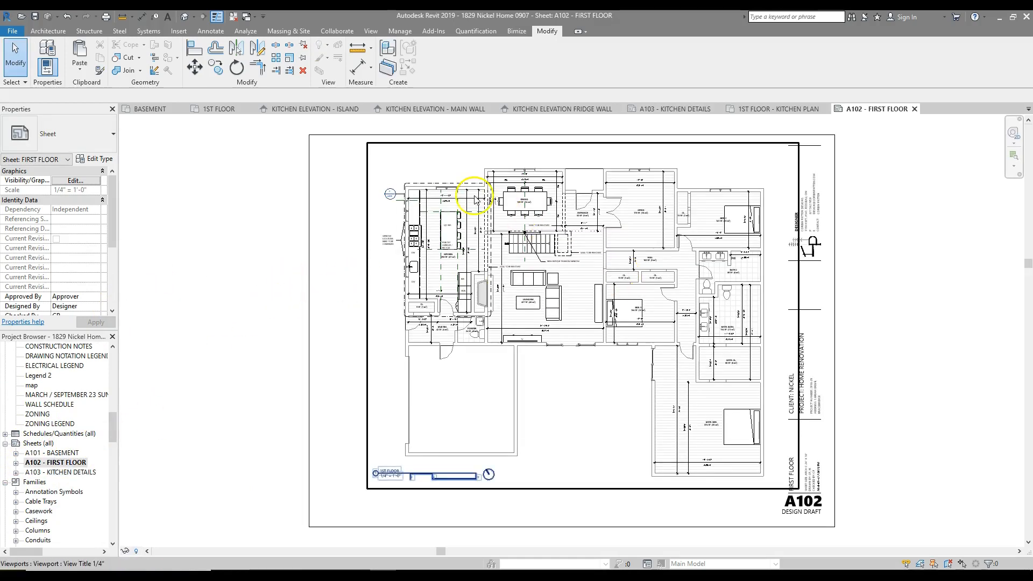
{"action": "scroll", "coordinate": [370, 171], "scroll_direction": "up", "scroll_amount": 5}
{"action": "scroll", "coordinate": [370, 171], "scroll_direction": "up", "scroll_amount": 2}
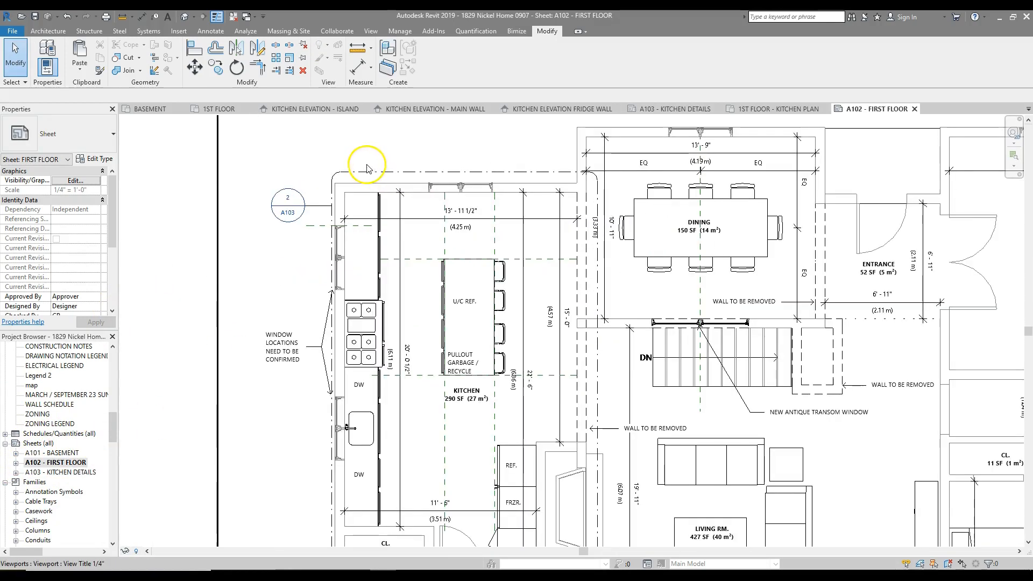
{"action": "left_click", "coordinate": [372, 31]}
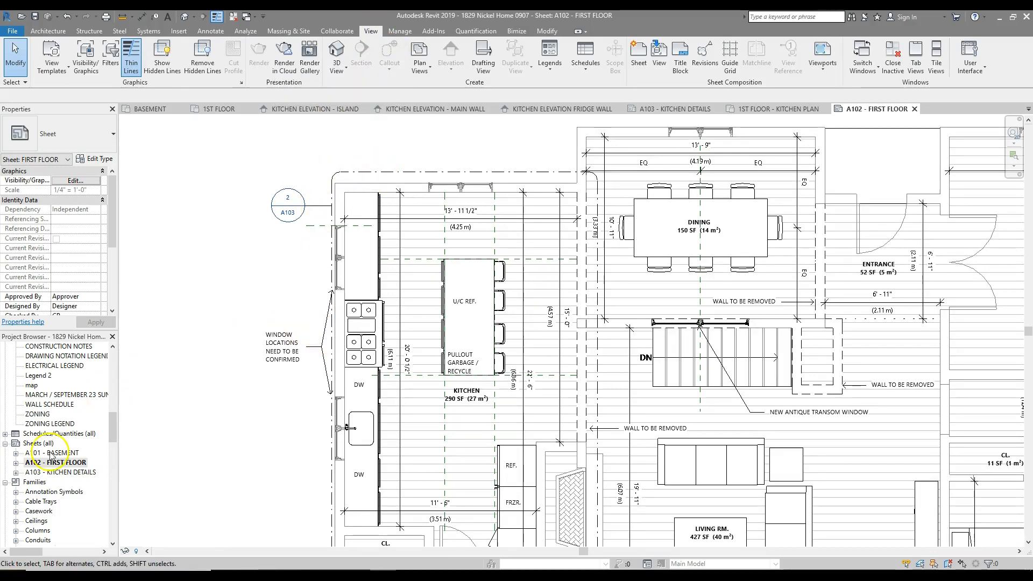
- Reopen sheet A103 - KITCHEN DETAILS and place the KITCHEN ELEVATION - MAIN WALL view on it, beside the island elevations
{"action": "double_click", "coordinate": [54, 472]}
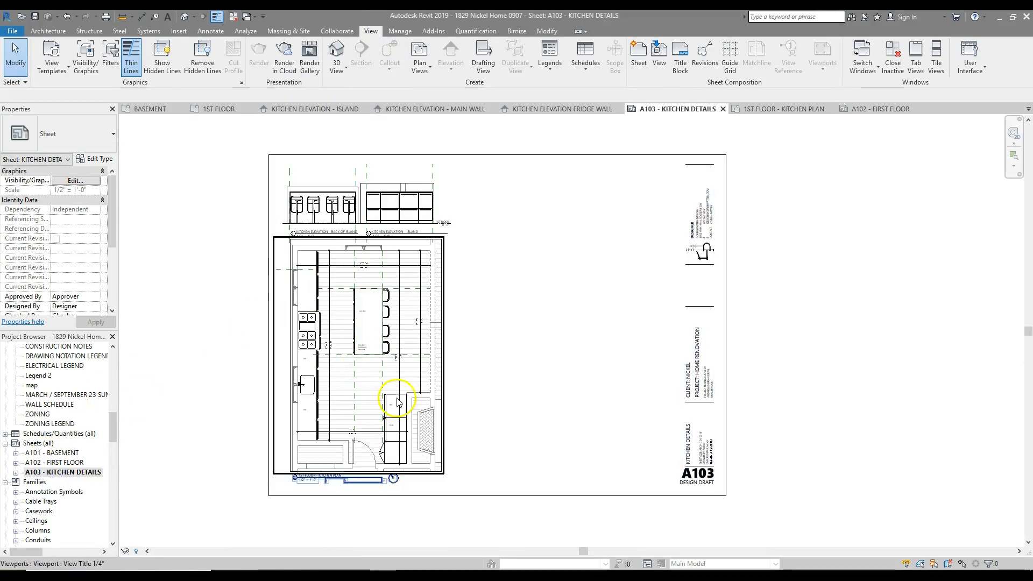
{"action": "scroll", "coordinate": [43, 430], "scroll_direction": "up", "scroll_amount": 8}
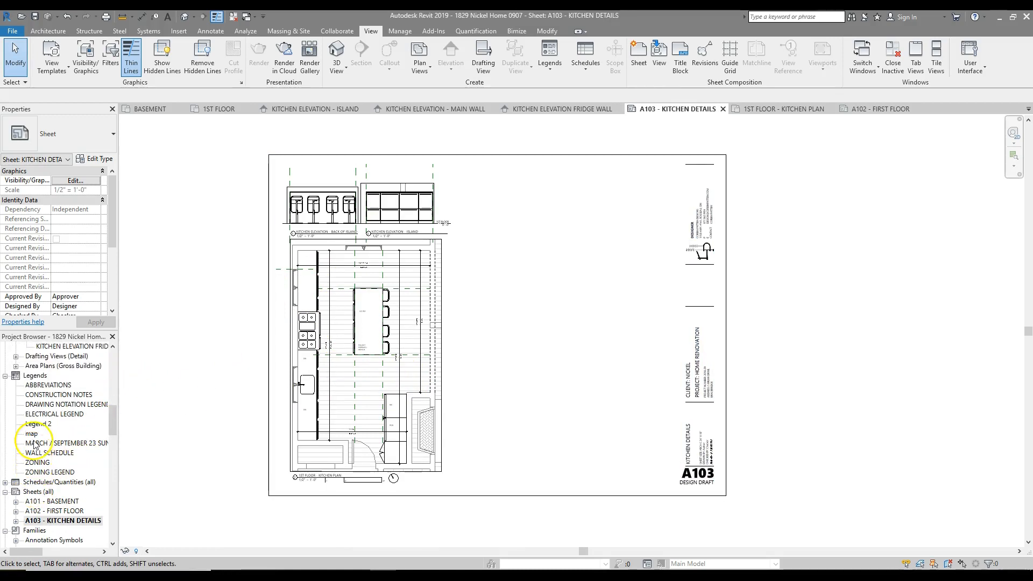
{"action": "scroll", "coordinate": [54, 427], "scroll_direction": "down", "scroll_amount": 3}
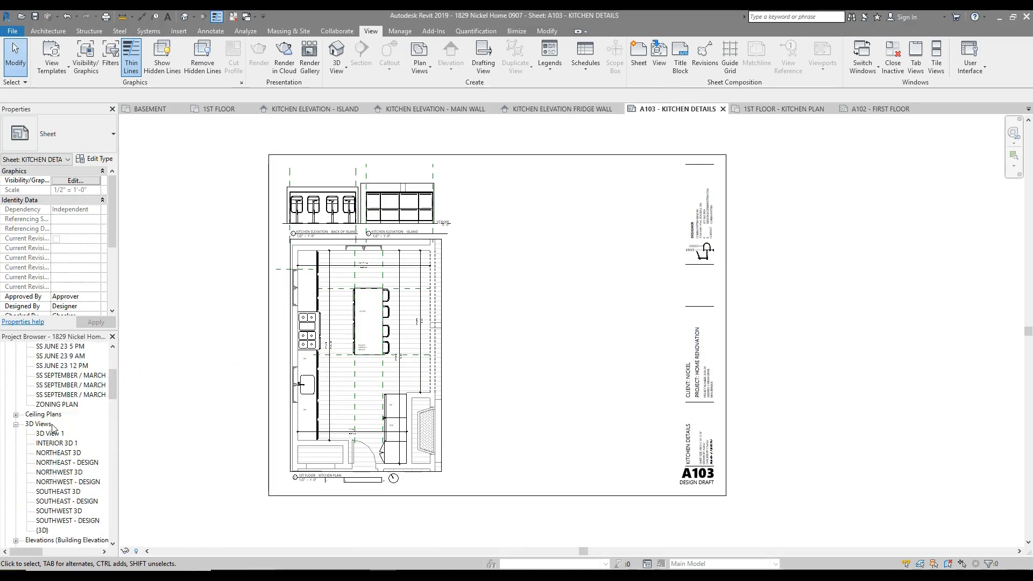
{"action": "left_click_drag", "start_coordinate": [82, 432], "coordinate": [525, 298]}
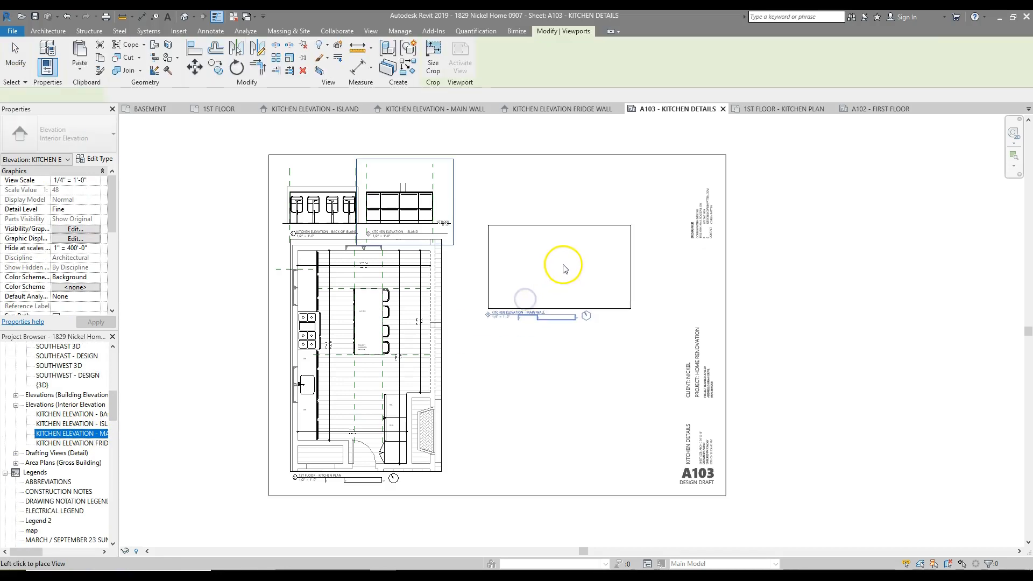
{"action": "left_click", "coordinate": [516, 266]}
- Set the view scale of the main wall elevation viewport to 1/2" = 1'-0"
{"action": "scroll", "coordinate": [517, 265], "scroll_direction": "up", "scroll_amount": 4}
{"action": "left_click", "coordinate": [411, 410]}
{"action": "left_click", "coordinate": [314, 293]}
{"action": "left_click", "coordinate": [95, 181]}
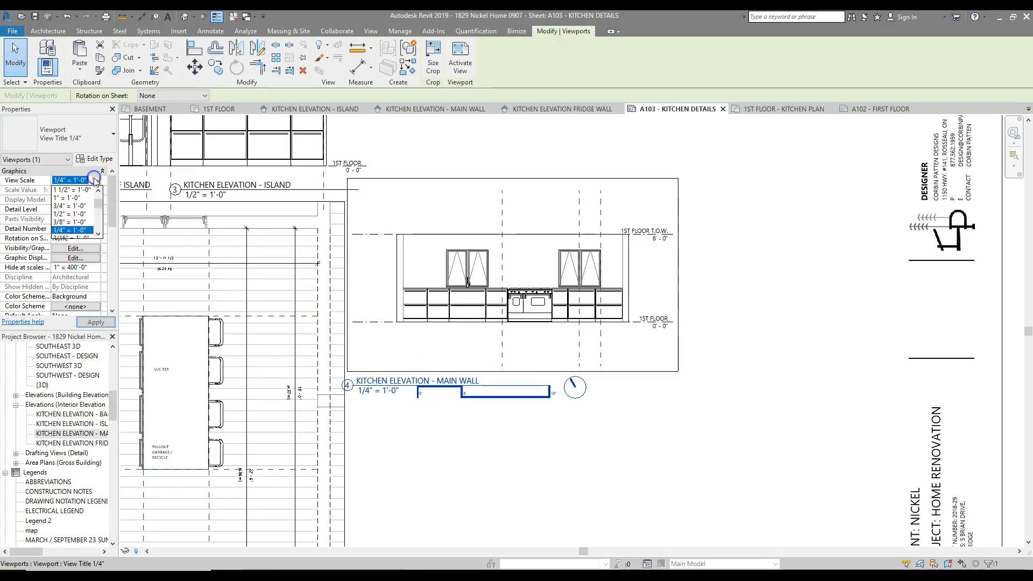
{"action": "left_click", "coordinate": [62, 214]}
{"action": "left_click", "coordinate": [390, 403]}
- Move the main wall elevation's title directly beneath the drawing and change the viewport type to View Title No Scale
{"action": "scroll", "coordinate": [409, 412], "scroll_direction": "down", "scroll_amount": 5}
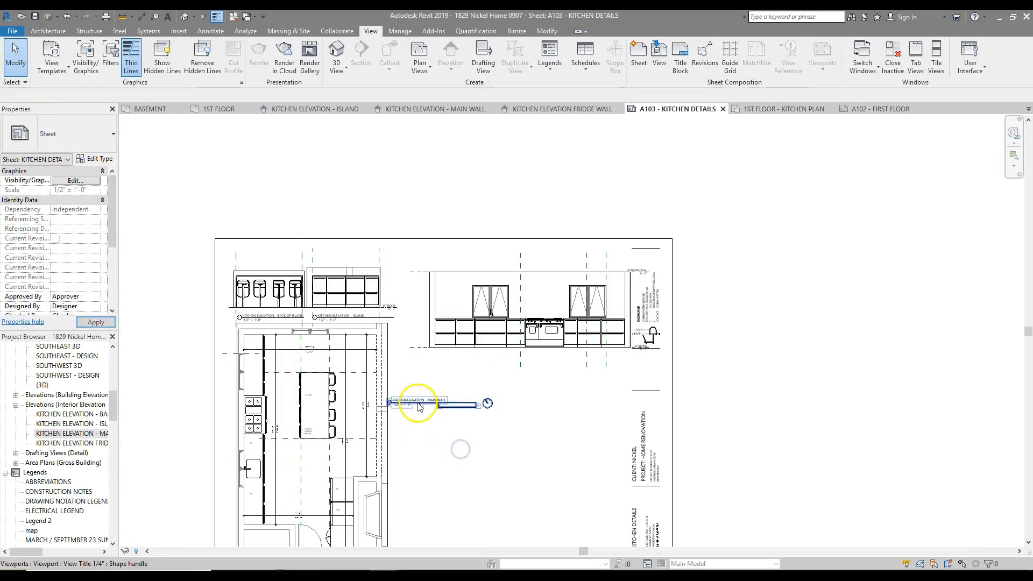
{"action": "left_click_drag", "start_coordinate": [410, 405], "coordinate": [456, 359]}
{"action": "left_click", "coordinate": [92, 138]}
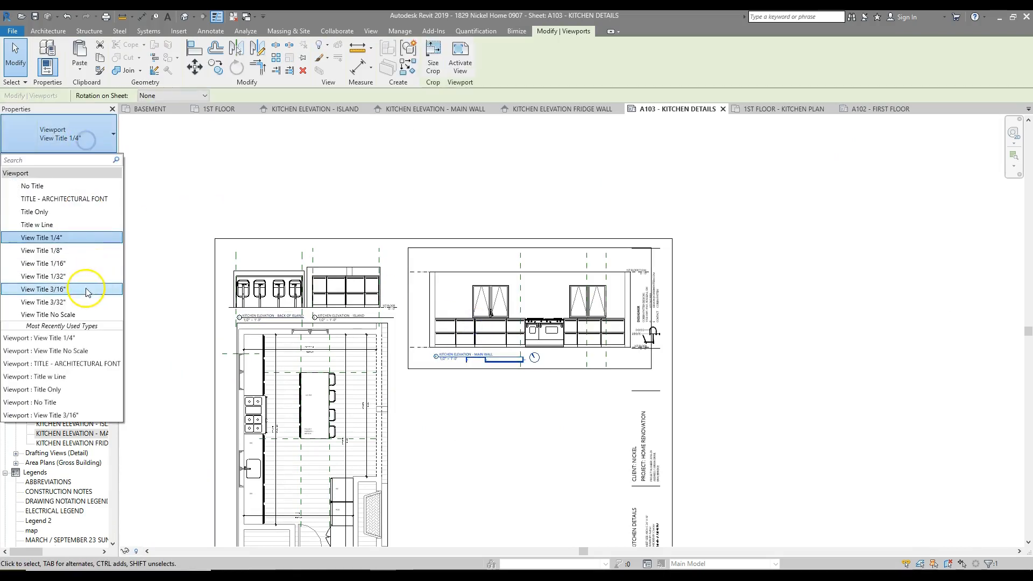
{"action": "left_click", "coordinate": [69, 314]}
{"action": "left_click", "coordinate": [461, 387]}
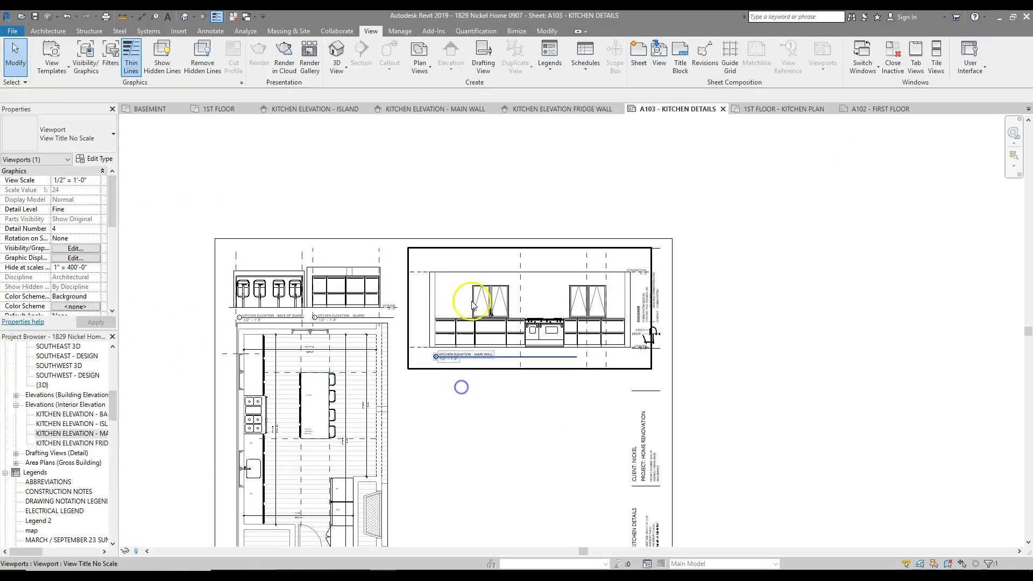
- Shorten the main wall elevation's title line to the length of its text and shift the viewport closer to the island elevations
{"action": "scroll", "coordinate": [576, 397], "scroll_direction": "up", "scroll_amount": 3}
{"action": "left_click_drag", "start_coordinate": [645, 401], "coordinate": [507, 400]}
{"action": "left_click_drag", "start_coordinate": [509, 359], "coordinate": [455, 343]}
{"action": "left_click", "coordinate": [421, 444]}
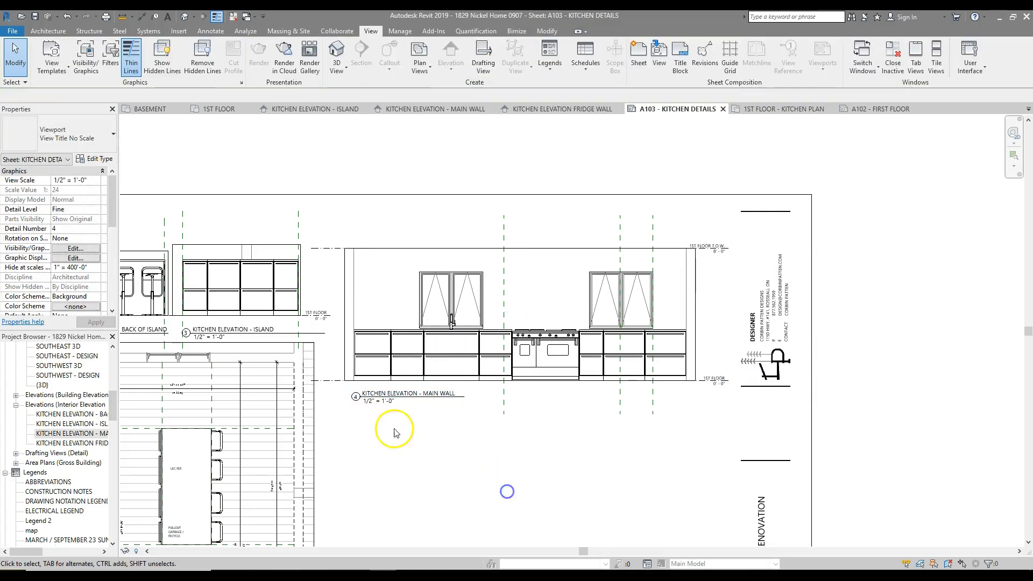
- Activate the main wall elevation on the sheet, shorten the 1ST FLOOR level line towards the wall, and deactivate the view
{"action": "double_click", "coordinate": [422, 444]}
{"action": "left_click", "coordinate": [318, 380]}
{"action": "left_click_drag", "start_coordinate": [317, 380], "coordinate": [330, 377]}
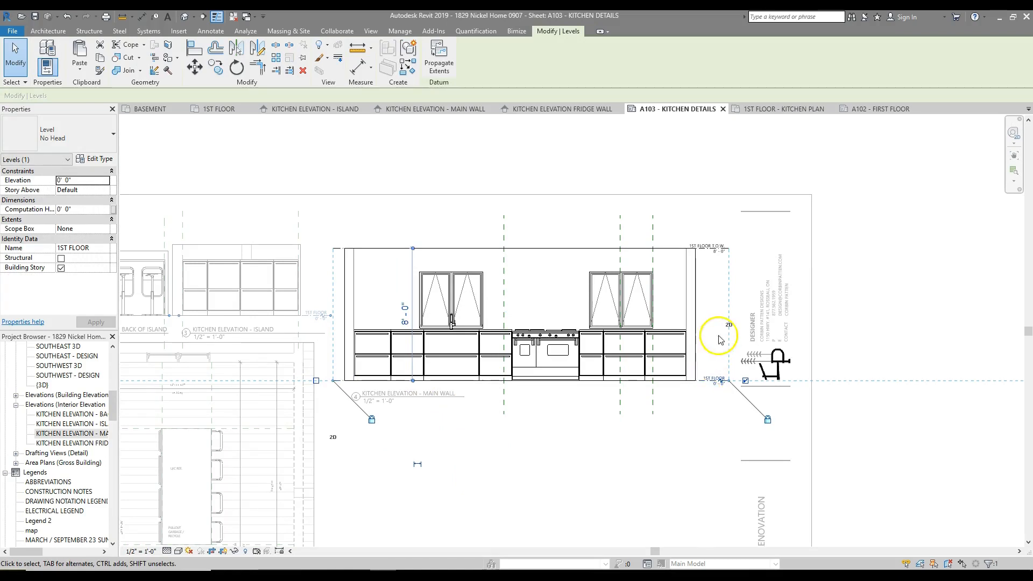
{"action": "scroll", "coordinate": [717, 346], "scroll_direction": "up", "scroll_amount": 2}
{"action": "left_click", "coordinate": [710, 443]}
{"action": "double_click", "coordinate": [625, 444]}
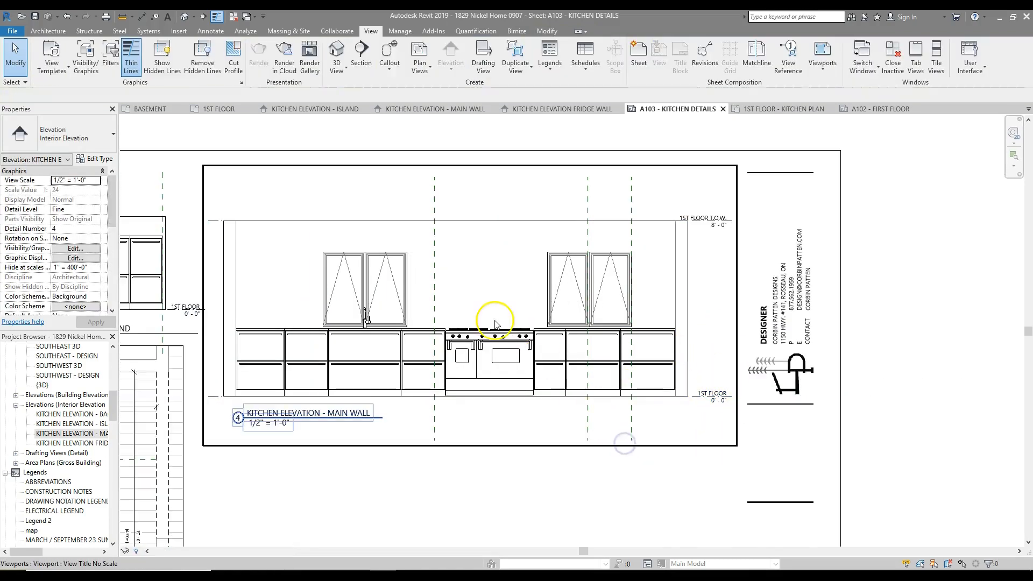
- Nudge the main wall elevation viewport slightly towards the title block to fine-tune its position on the sheet
{"action": "scroll", "coordinate": [496, 324], "scroll_direction": "down", "scroll_amount": 2}
{"action": "left_click", "coordinate": [497, 324]}
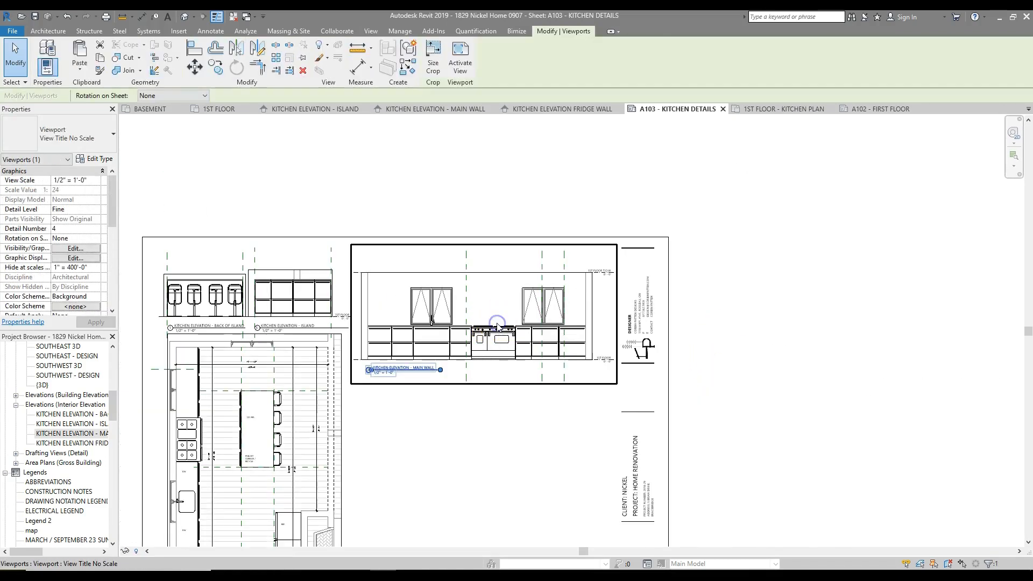
{"action": "left_click_drag", "start_coordinate": [495, 324], "coordinate": [496, 323]}
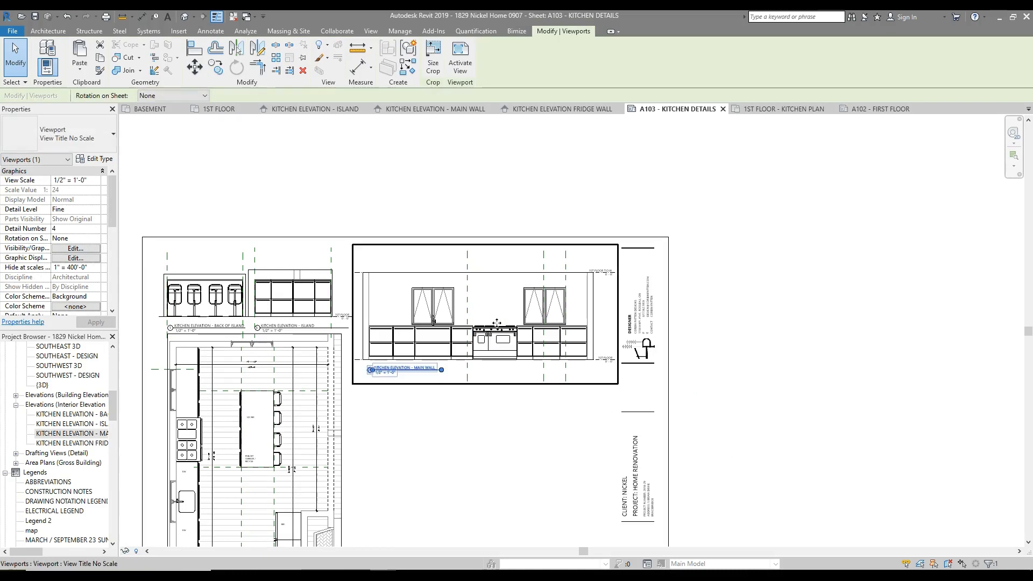
- Place the KITCHEN ELEVATION FRIDGE WALL view on the sheet below the main wall elevation
{"action": "left_click", "coordinate": [67, 443]}
{"action": "left_click_drag", "start_coordinate": [424, 427], "coordinate": [411, 427]}
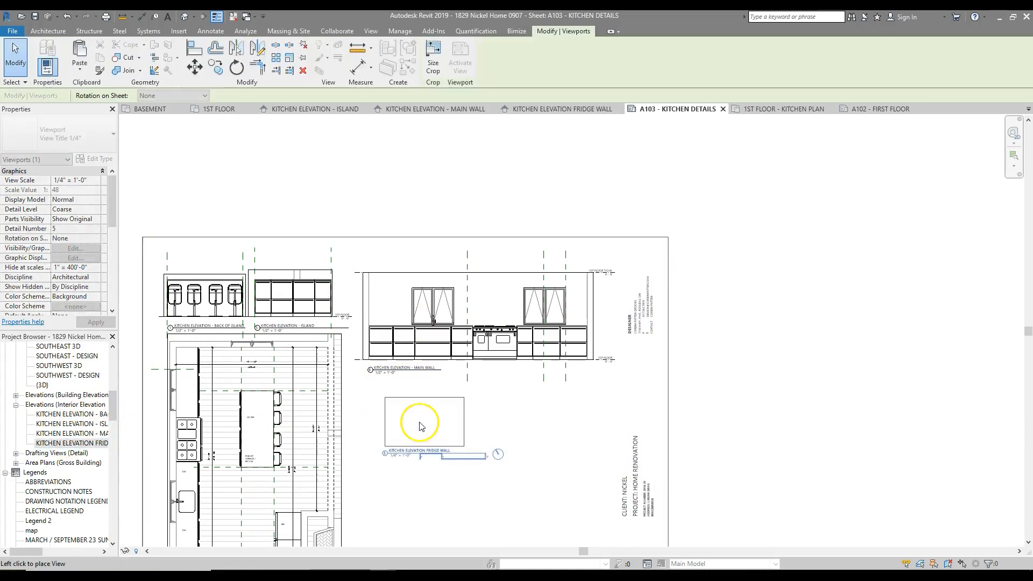
{"action": "left_click", "coordinate": [407, 425]}
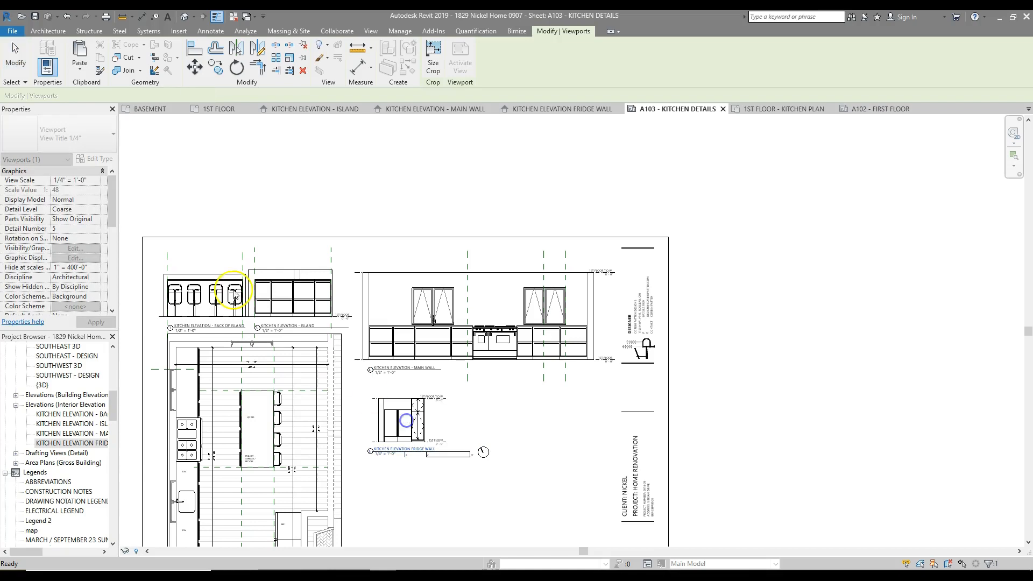
- Set the fridge wall viewport's view scale to 1/2" = 1'-0" and its type to View Title No Scale
{"action": "left_click", "coordinate": [95, 181]}
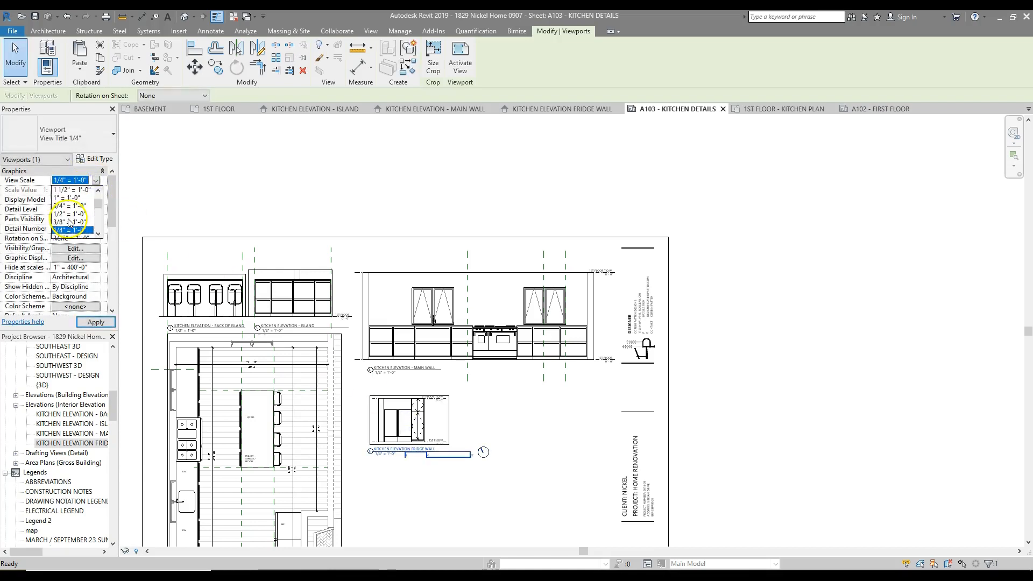
{"action": "scroll", "coordinate": [68, 218], "scroll_direction": "down", "scroll_amount": 1}
{"action": "left_click", "coordinate": [73, 191]}
{"action": "left_click", "coordinate": [96, 322]}
{"action": "left_click", "coordinate": [68, 140]}
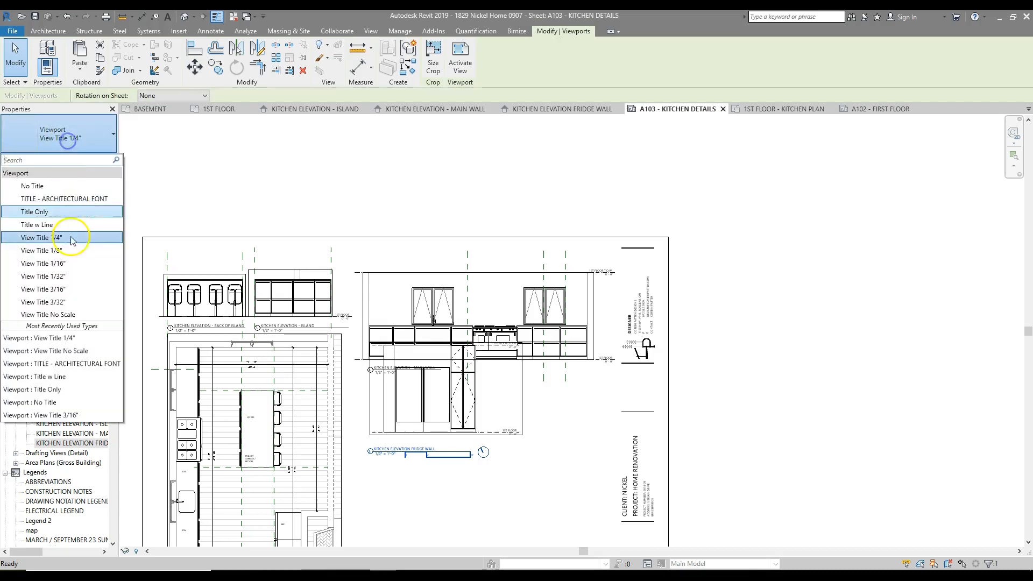
{"action": "left_click", "coordinate": [49, 320]}
{"action": "left_click", "coordinate": [482, 483]}
- Align the fridge wall elevation's title beneath its drawing and position the viewport just below the main wall elevation
{"action": "scroll", "coordinate": [399, 439], "scroll_direction": "up", "scroll_amount": 3}
{"action": "left_click", "coordinate": [397, 428]}
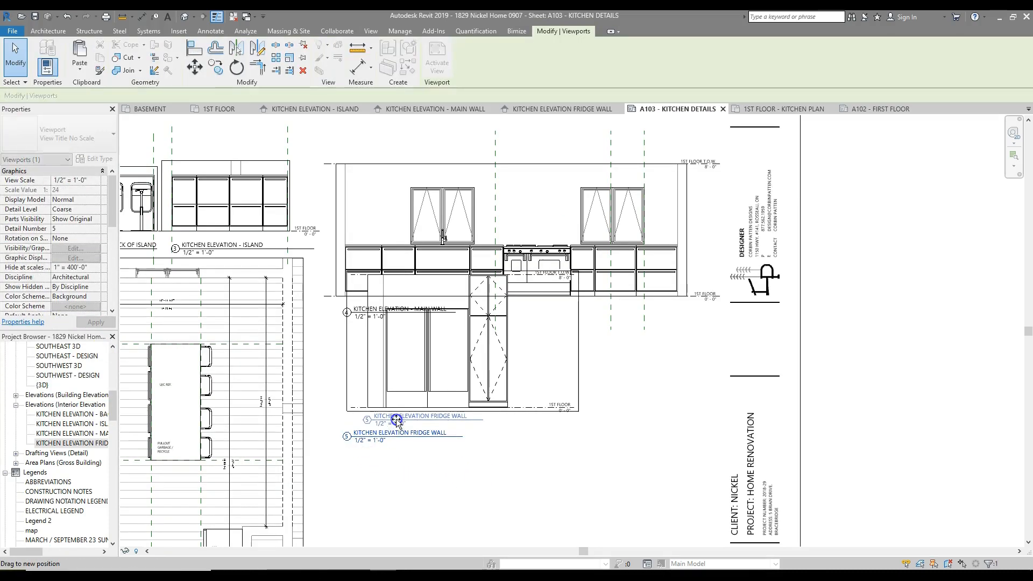
{"action": "left_click_drag", "start_coordinate": [390, 436], "coordinate": [431, 429]}
{"action": "left_click", "coordinate": [495, 491]}
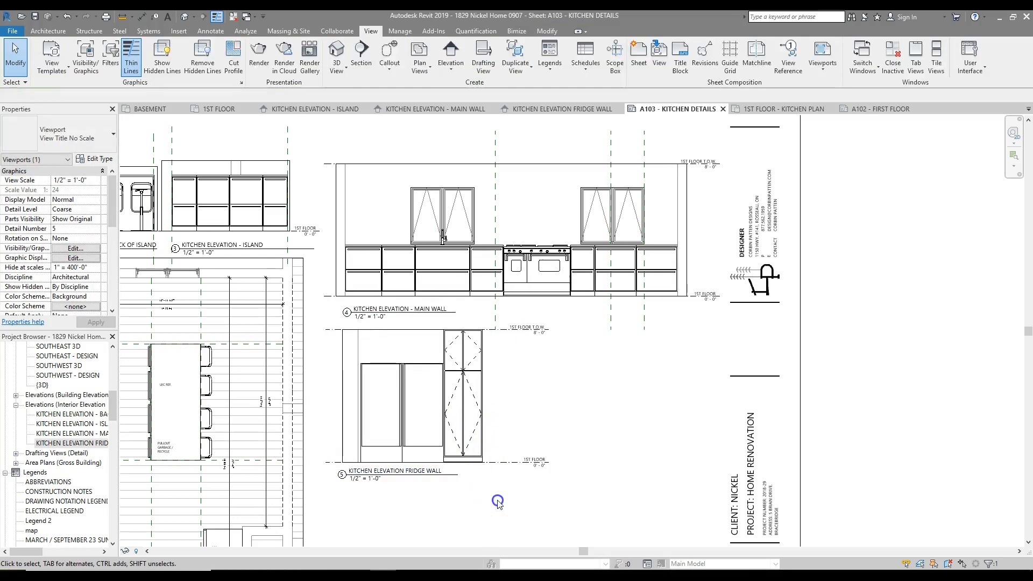
- Activate the fridge wall elevation, pull the level lines and their labels closer to the cabinets, and deactivate the view
{"action": "left_click", "coordinate": [543, 464]}
{"action": "scroll", "coordinate": [510, 464], "scroll_direction": "up", "scroll_amount": 1}
{"action": "left_click", "coordinate": [528, 462]}
{"action": "left_click_drag", "start_coordinate": [556, 462], "coordinate": [526, 465]}
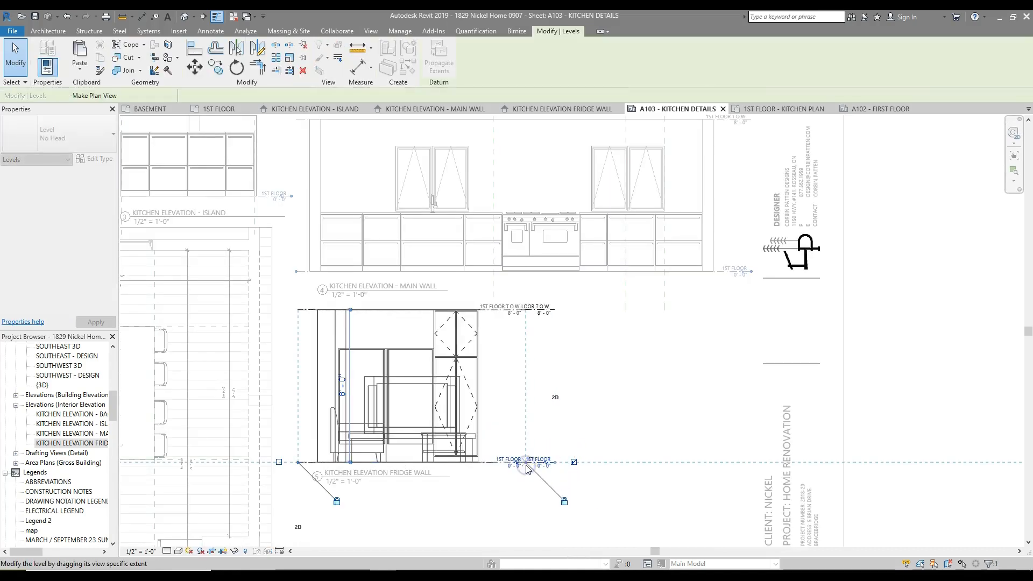
{"action": "double_click", "coordinate": [482, 507]}
{"action": "scroll", "coordinate": [478, 373], "scroll_direction": "down", "scroll_amount": 3}
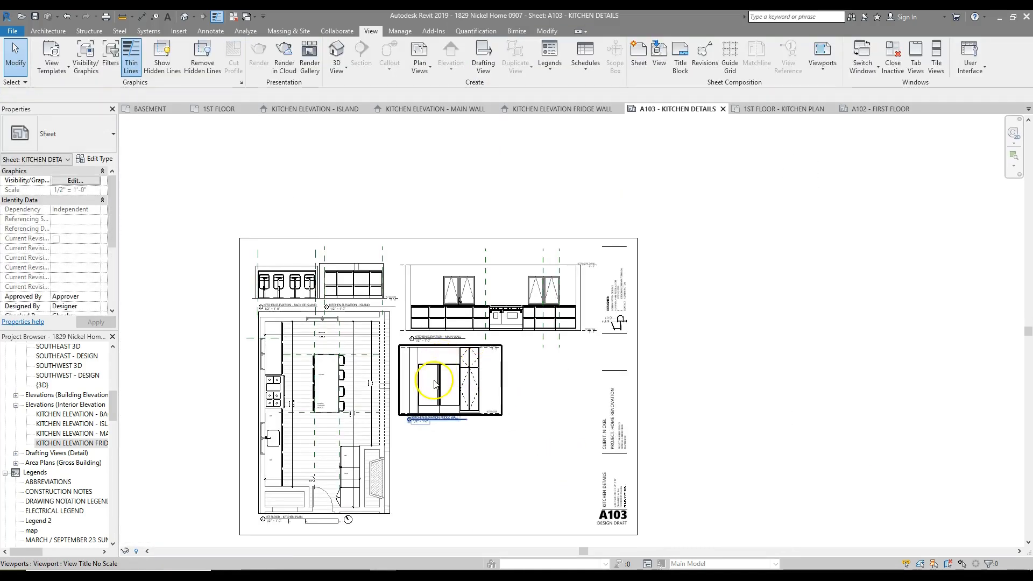
{"action": "left_click", "coordinate": [466, 437]}
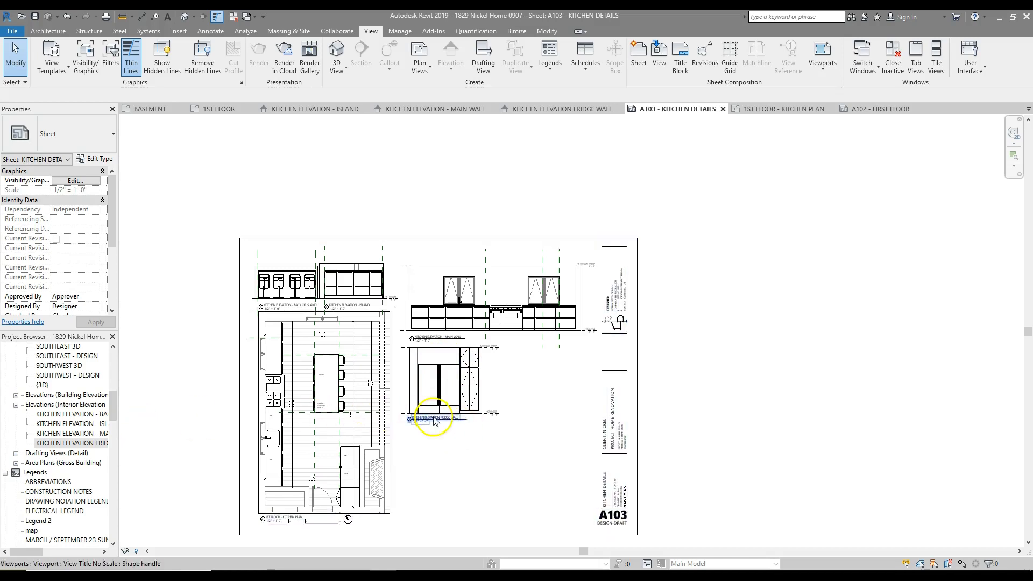
- Activate the kitchen plan on the sheet and create a camera view looking across the island towards the main counter wall
{"action": "double_click", "coordinate": [324, 423]}
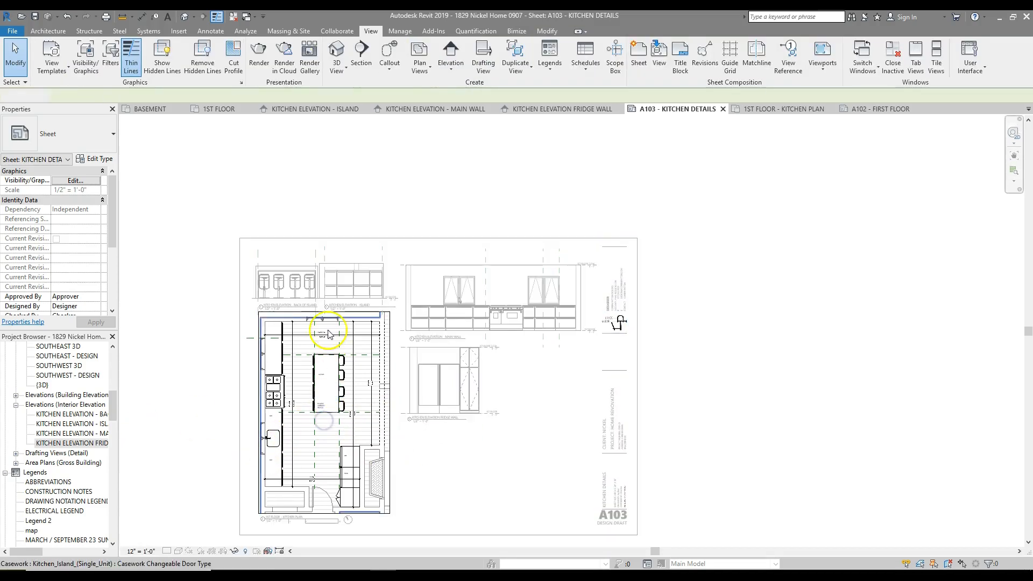
{"action": "left_click", "coordinate": [340, 72]}
{"action": "left_click", "coordinate": [309, 106]}
{"action": "scroll", "coordinate": [344, 328], "scroll_direction": "down", "scroll_amount": 2}
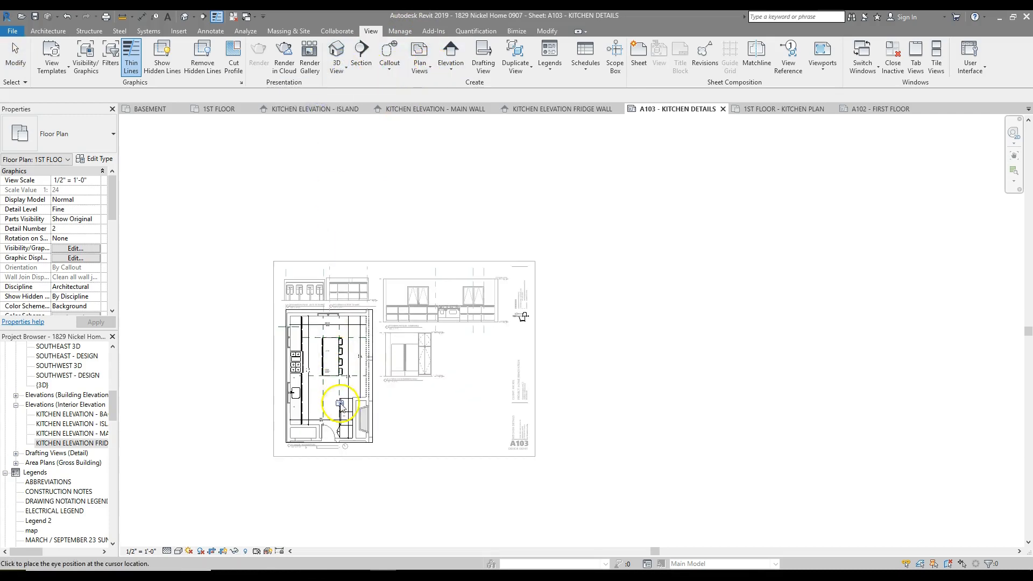
{"action": "scroll", "coordinate": [332, 425], "scroll_direction": "up", "scroll_amount": 3}
{"action": "scroll", "coordinate": [325, 423], "scroll_direction": "up", "scroll_amount": 3}
{"action": "scroll", "coordinate": [340, 418], "scroll_direction": "down", "scroll_amount": 2}
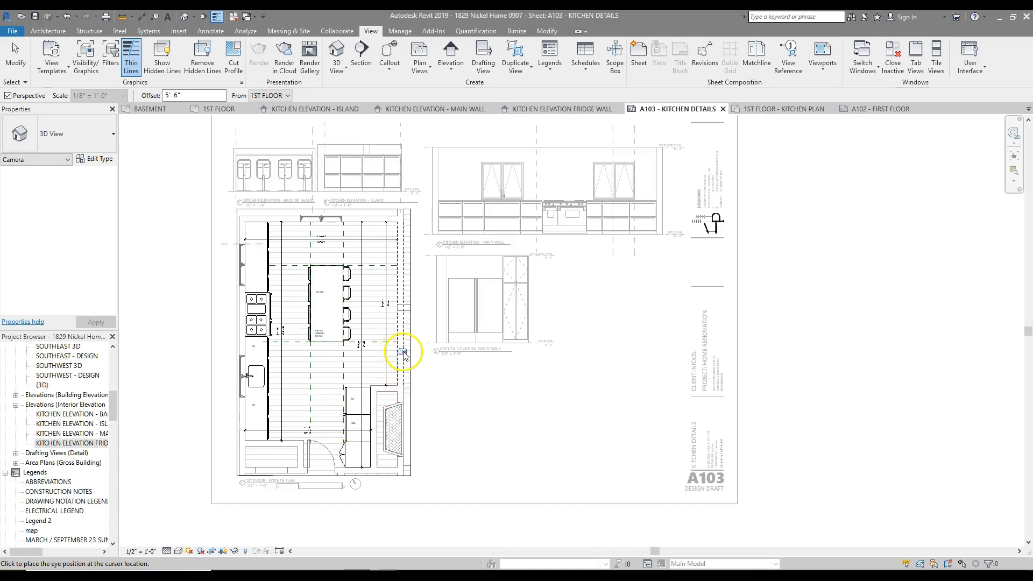
{"action": "scroll", "coordinate": [397, 368], "scroll_direction": "down", "scroll_amount": 1}
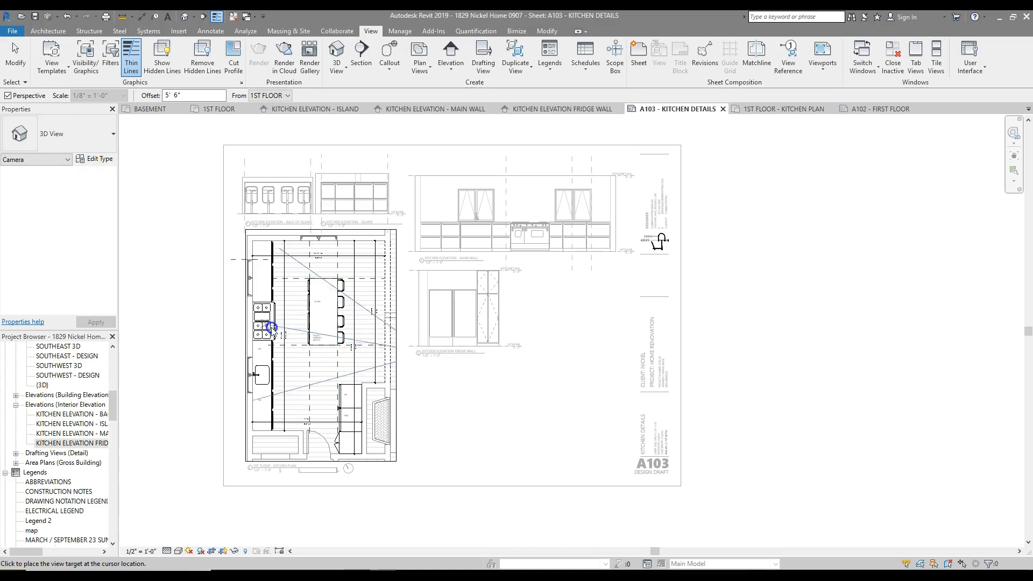
{"action": "left_click", "coordinate": [165, 302]}
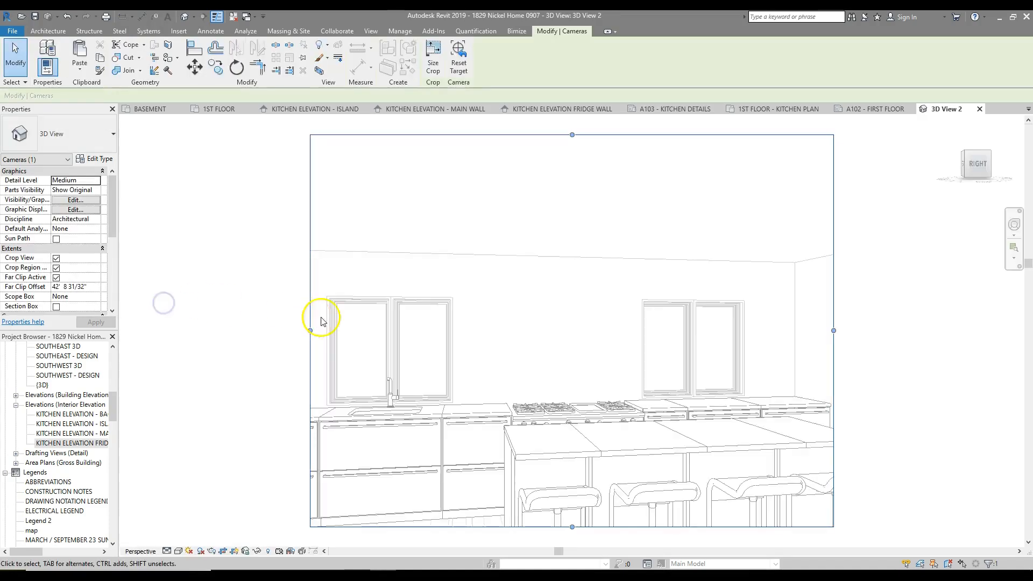
- Enlarge the camera view's crop region on both sides and downwards to take in the whole island, stools and floor
{"action": "scroll", "coordinate": [362, 288], "scroll_direction": "down", "scroll_amount": 4}
{"action": "left_click_drag", "start_coordinate": [342, 301], "coordinate": [193, 304]}
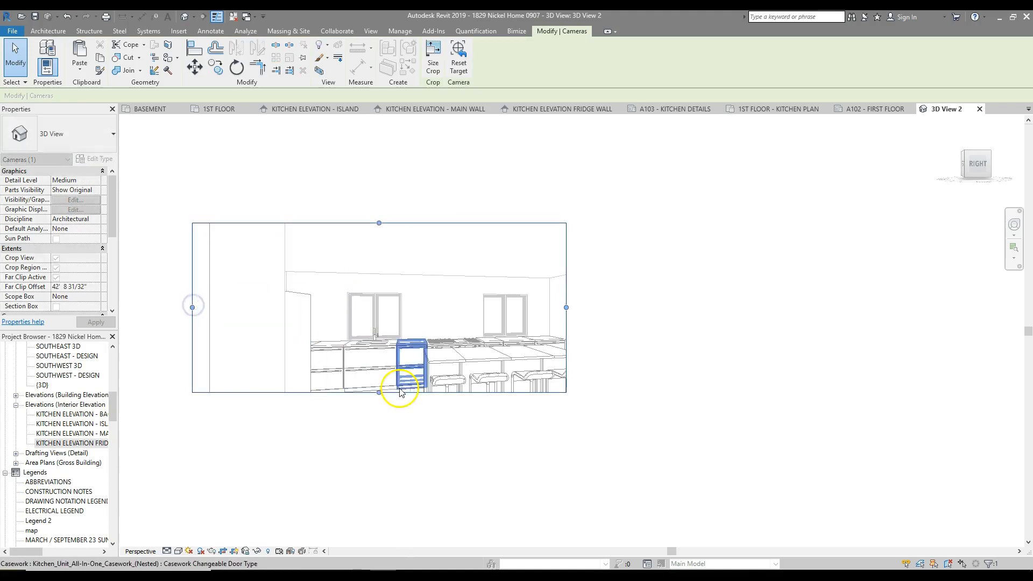
{"action": "left_click_drag", "start_coordinate": [379, 393], "coordinate": [379, 470]}
{"action": "left_click_drag", "start_coordinate": [573, 349], "coordinate": [712, 346]}
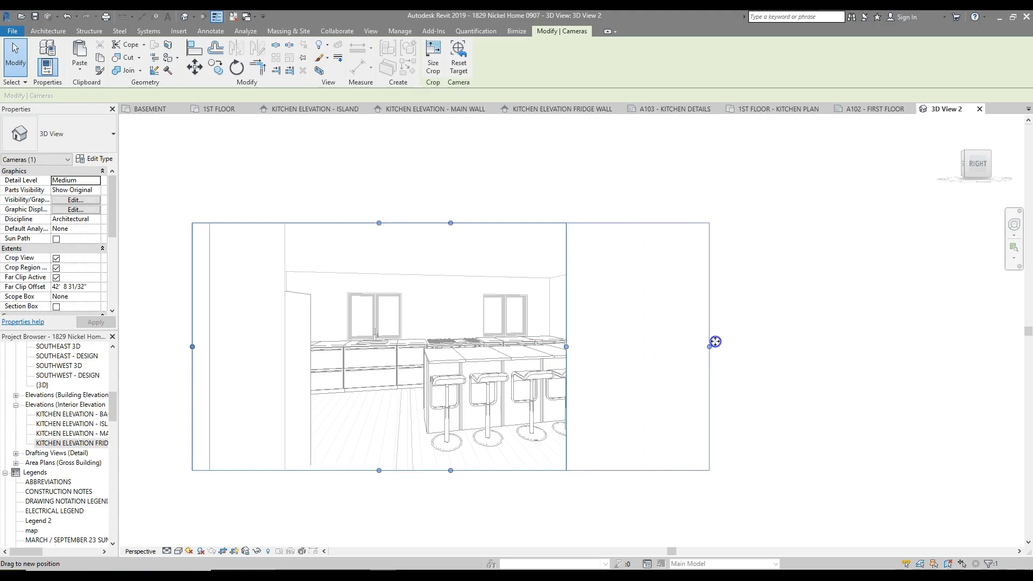
- Hide the interior wall that blocks the end of the island in the camera view
{"action": "left_click", "coordinate": [577, 345]}
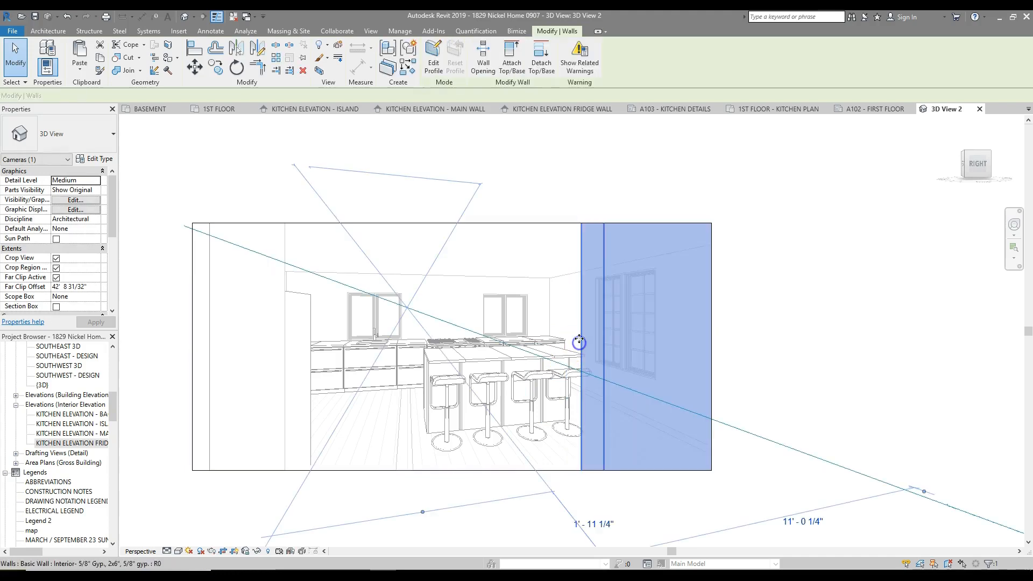
{"action": "right_click", "coordinate": [578, 340]}
{"action": "left_click", "coordinate": [669, 128]}
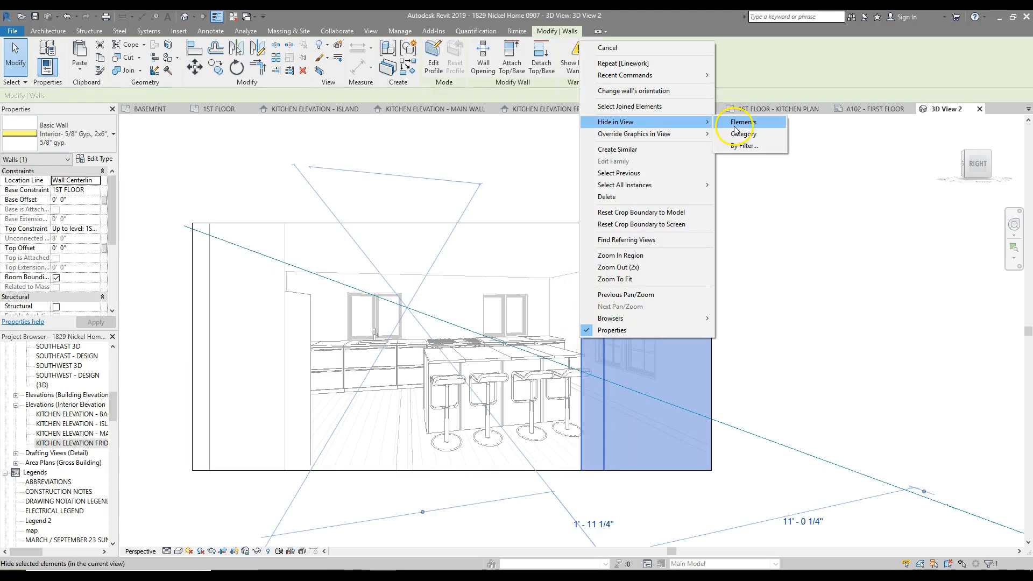
{"action": "left_click", "coordinate": [734, 125]}
{"action": "left_click", "coordinate": [791, 321]}
- Set the camera view's phase filter to Show Previous + New and apply it
{"action": "scroll", "coordinate": [67, 272], "scroll_direction": "down", "scroll_amount": 5}
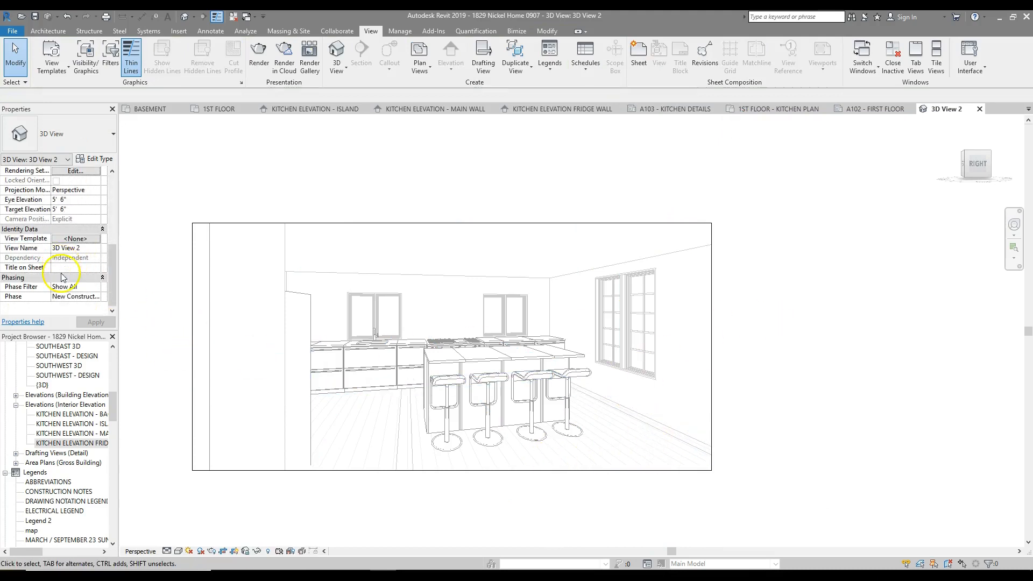
{"action": "left_click", "coordinate": [94, 287]}
{"action": "scroll", "coordinate": [84, 323], "scroll_direction": "down", "scroll_amount": 1}
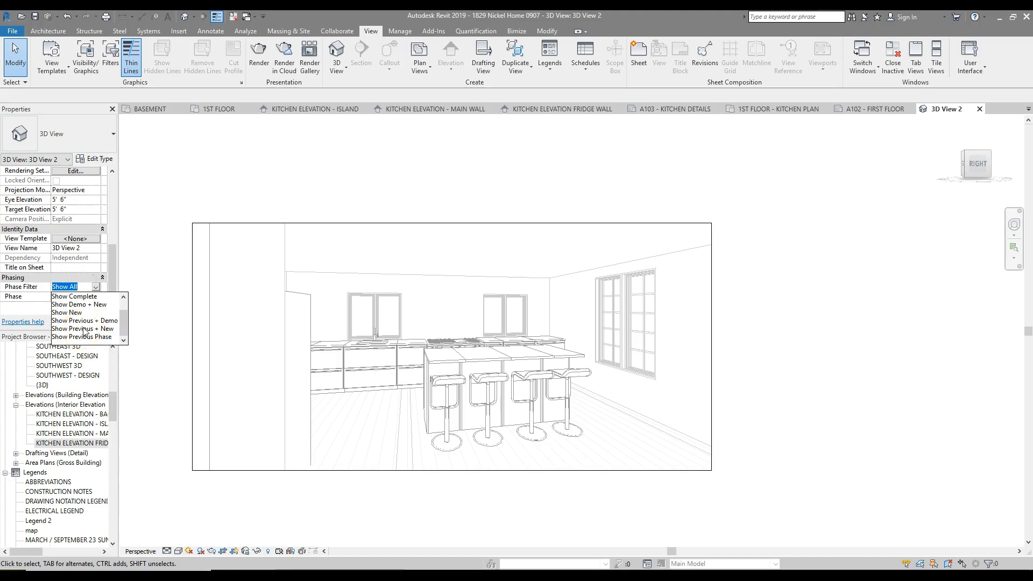
{"action": "left_click", "coordinate": [83, 328]}
{"action": "left_click", "coordinate": [97, 323]}
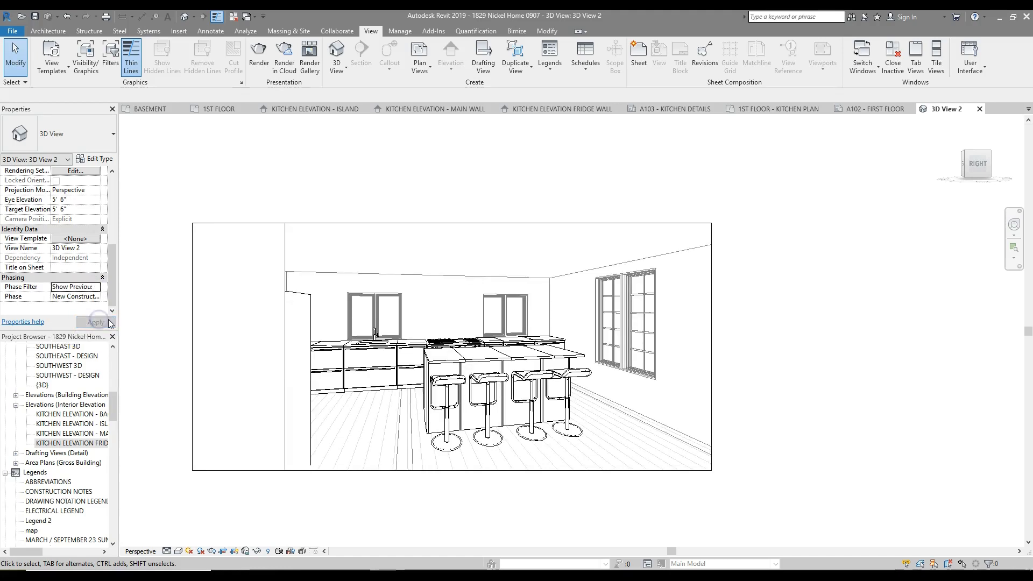
- Narrow the camera view's crop region on its left side to cut away the blank wall area
{"action": "left_click", "coordinate": [193, 340]}
{"action": "left_click_drag", "start_coordinate": [192, 347], "coordinate": [288, 346]}
{"action": "left_click", "coordinate": [192, 370]}
- Open the 1ST FLOOR plan and move the camera from beside the stair up to the dining room's kitchen side
{"action": "scroll", "coordinate": [96, 407], "scroll_direction": "up", "scroll_amount": 15}
{"action": "double_click", "coordinate": [54, 385]}
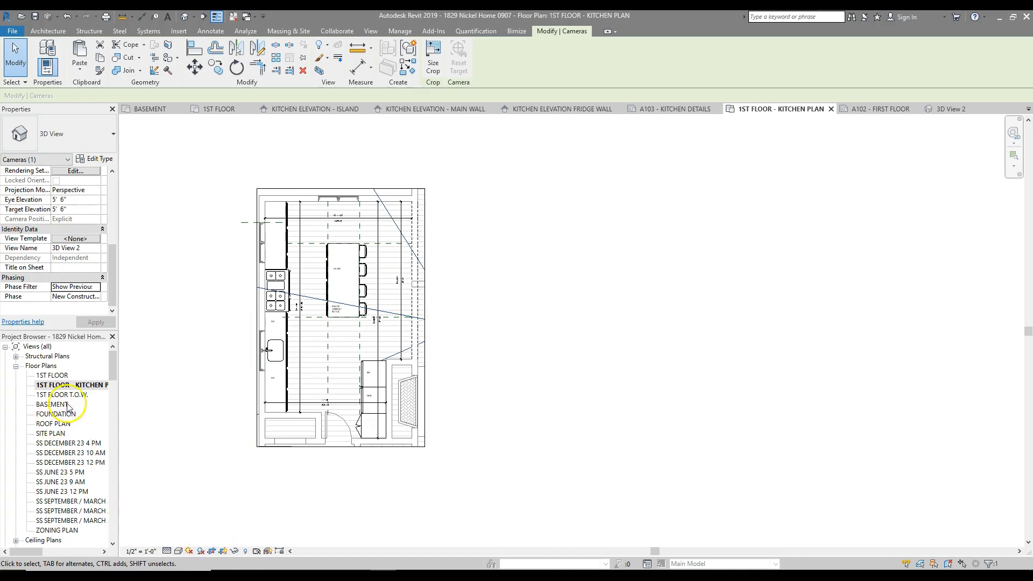
{"action": "double_click", "coordinate": [57, 376]}
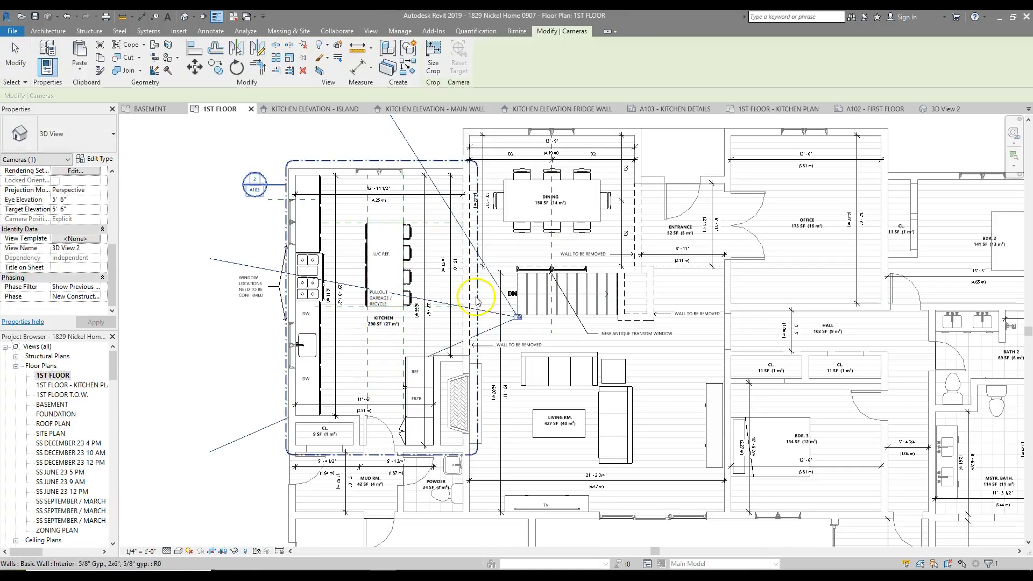
{"action": "left_click_drag", "start_coordinate": [518, 321], "coordinate": [514, 221]}
{"action": "scroll", "coordinate": [457, 269], "scroll_direction": "down", "scroll_amount": 4}
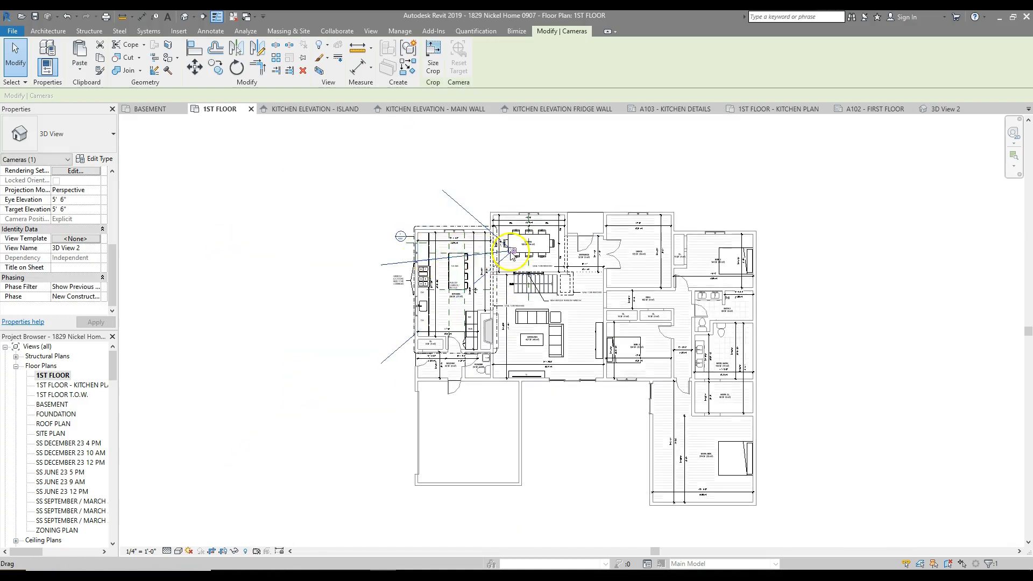
{"action": "scroll", "coordinate": [512, 257], "scroll_direction": "up", "scroll_amount": 2}
- Rotate the camera in plan so it looks down across the island towards the main counter wall
{"action": "left_click", "coordinate": [236, 67]}
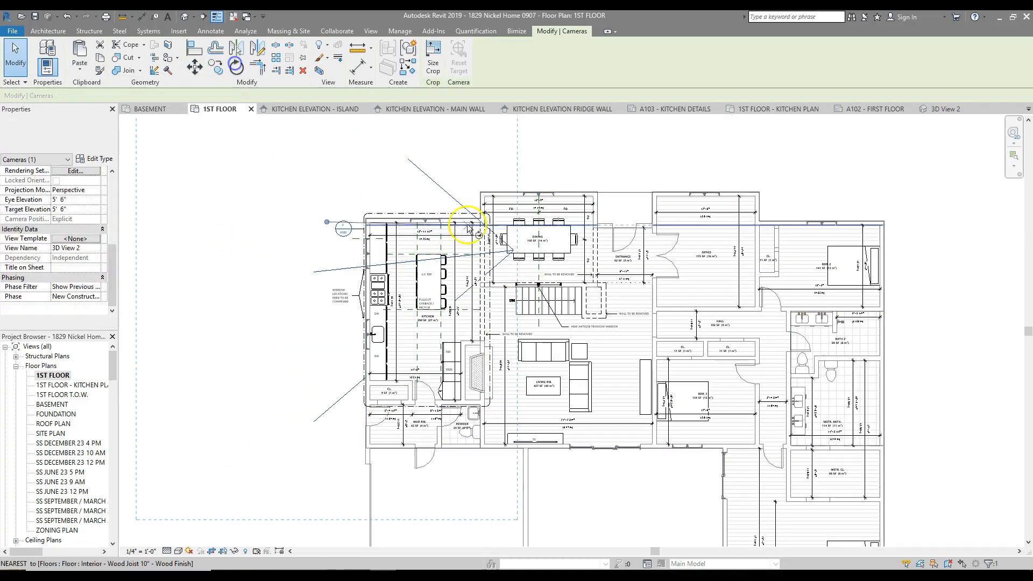
{"action": "left_click", "coordinate": [434, 223]}
{"action": "left_click_drag", "start_coordinate": [460, 243], "coordinate": [447, 287]}
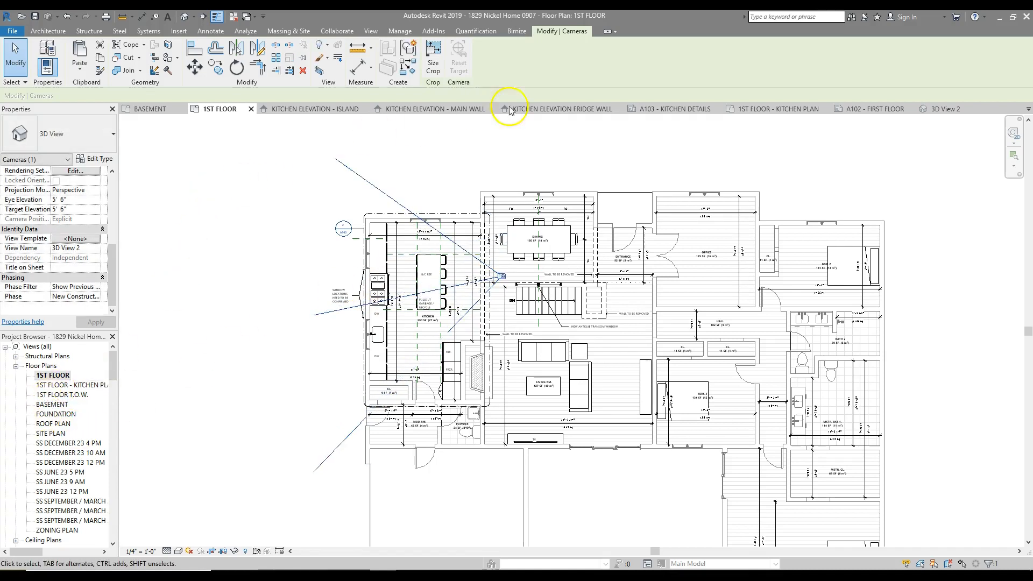
- Return to 3D View 2 and enlarge its crop region leftwards, downwards and upwards to include the fridge wall and stool bases
{"action": "left_click", "coordinate": [971, 106]}
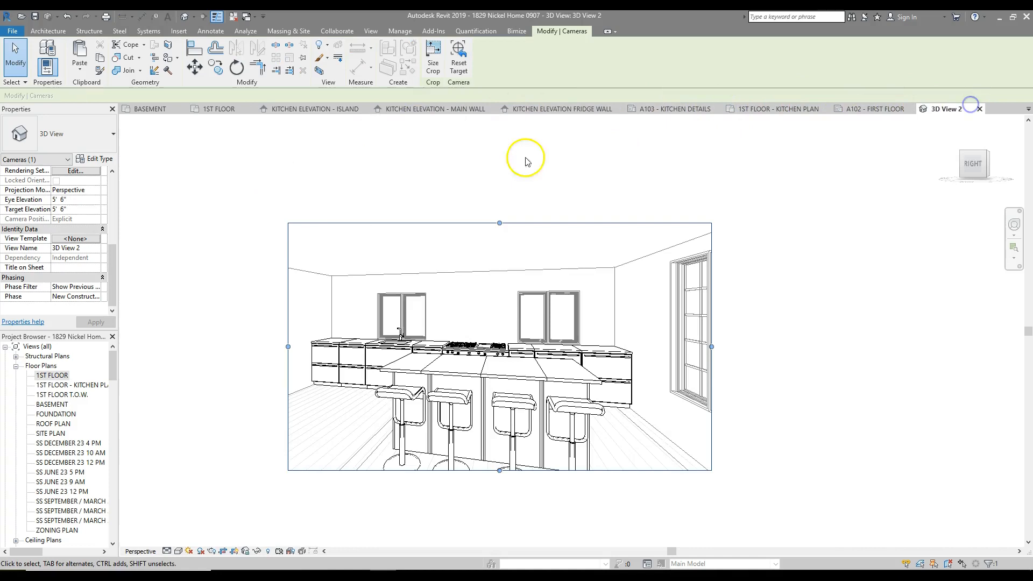
{"action": "scroll", "coordinate": [479, 258], "scroll_direction": "down", "scroll_amount": 3}
{"action": "left_click_drag", "start_coordinate": [375, 311], "coordinate": [321, 307]}
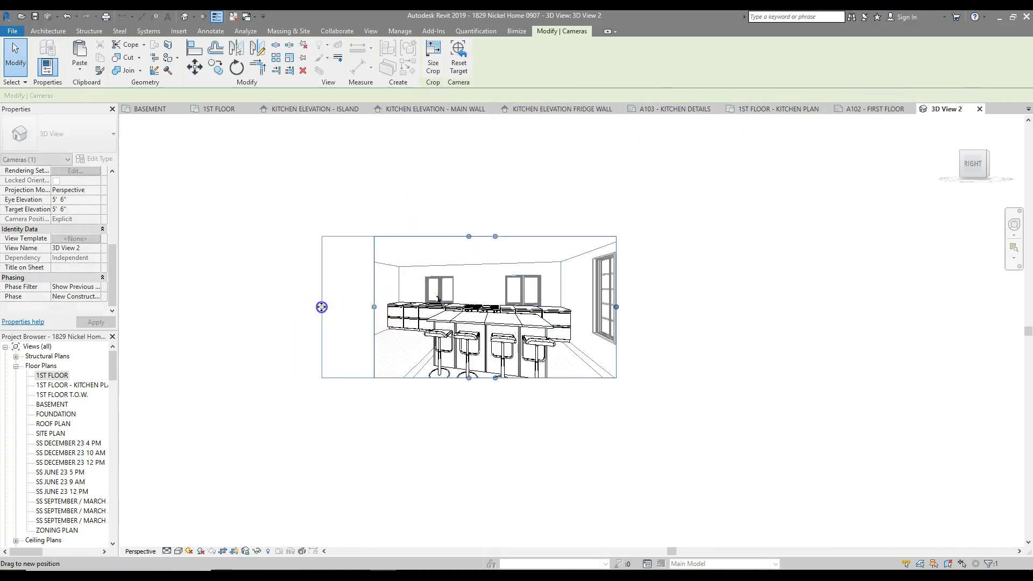
{"action": "left_click_drag", "start_coordinate": [468, 378], "coordinate": [469, 407]}
{"action": "left_click_drag", "start_coordinate": [469, 236], "coordinate": [464, 224]}
{"action": "left_click", "coordinate": [693, 295]}
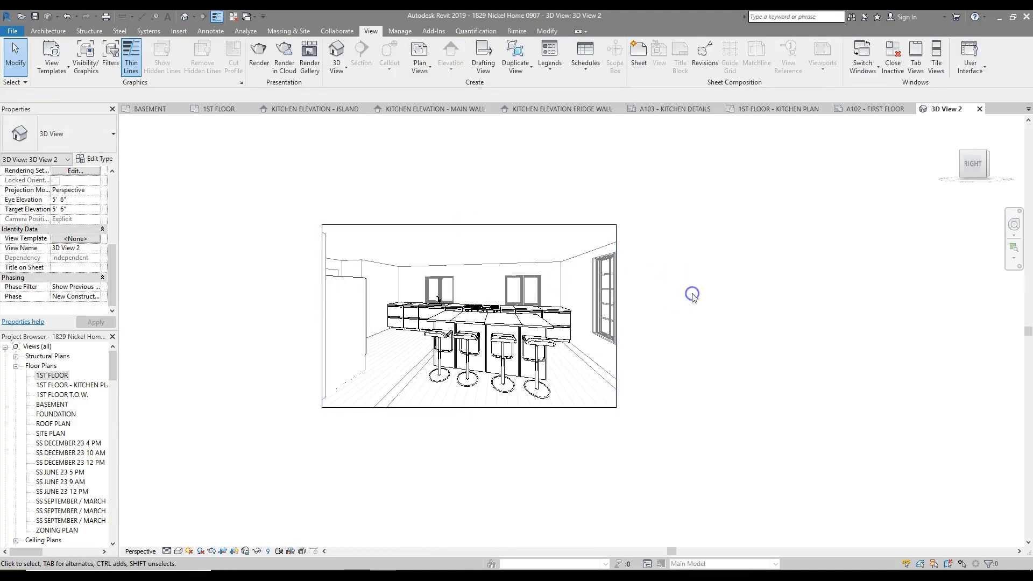
- Change the top constraint of the interior wall showing through the floor beside the island and apply it
{"action": "scroll", "coordinate": [635, 296], "scroll_direction": "up", "scroll_amount": 2}
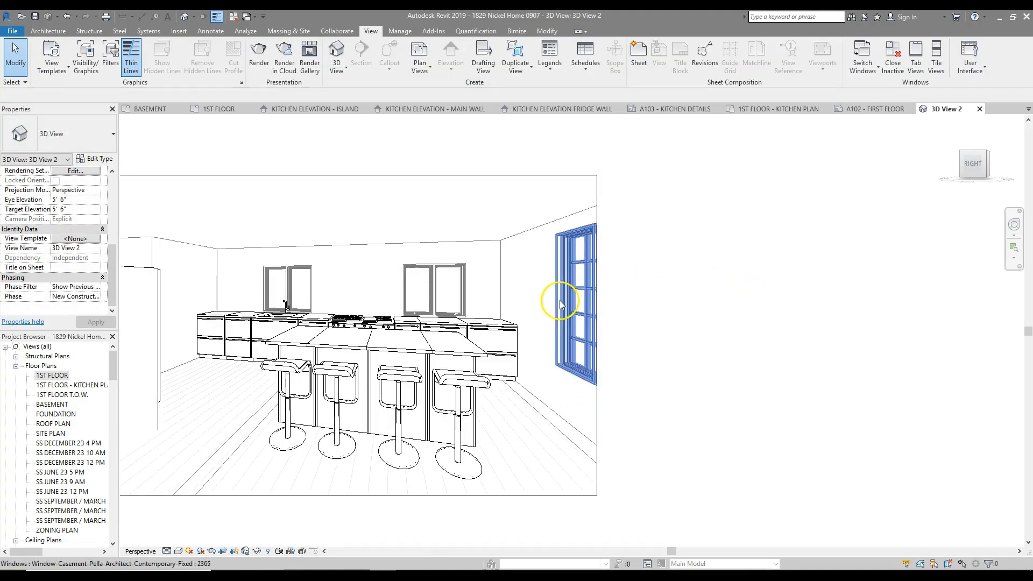
{"action": "left_click", "coordinate": [238, 451]}
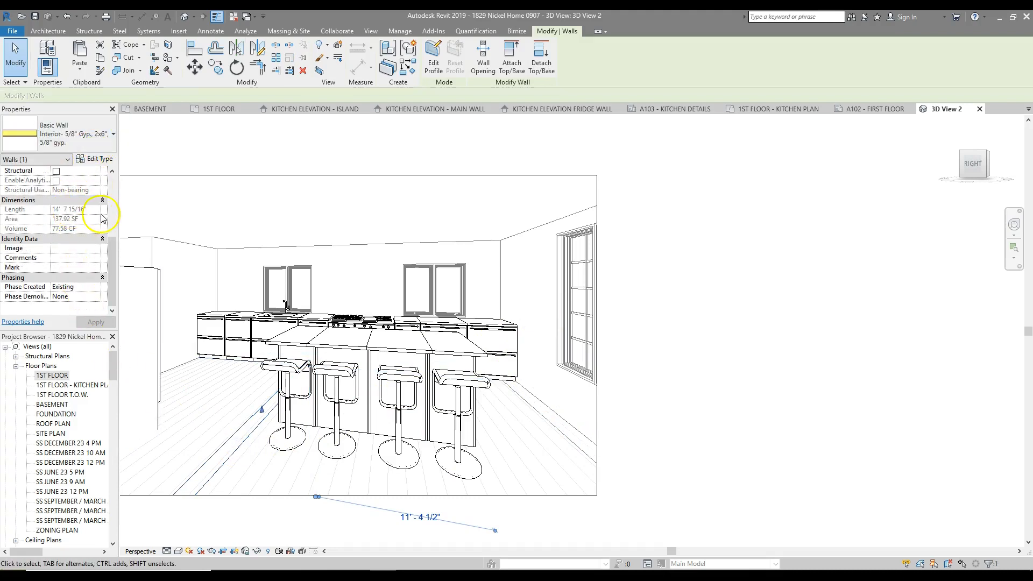
{"action": "scroll", "coordinate": [92, 218], "scroll_direction": "up", "scroll_amount": 3}
{"action": "left_click", "coordinate": [93, 229]}
{"action": "left_click", "coordinate": [93, 229]}
{"action": "left_click", "coordinate": [97, 254]}
{"action": "left_click", "coordinate": [95, 323]}
{"action": "left_click", "coordinate": [693, 401]}
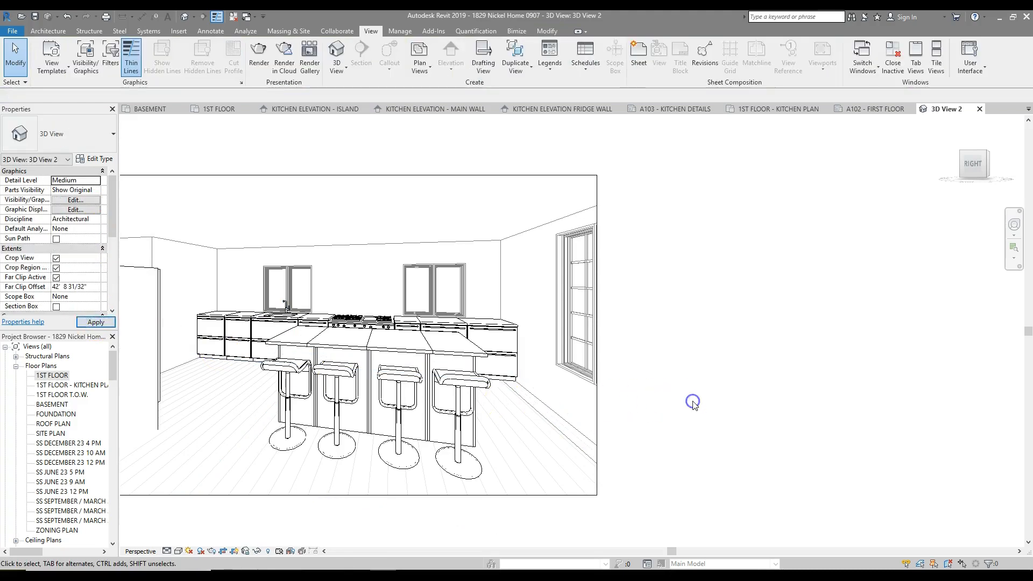
- Place 3D View 2 on sheet A103 - KITCHEN DETAILS below the fridge wall elevation
{"action": "scroll", "coordinate": [678, 366], "scroll_direction": "down", "scroll_amount": 2}
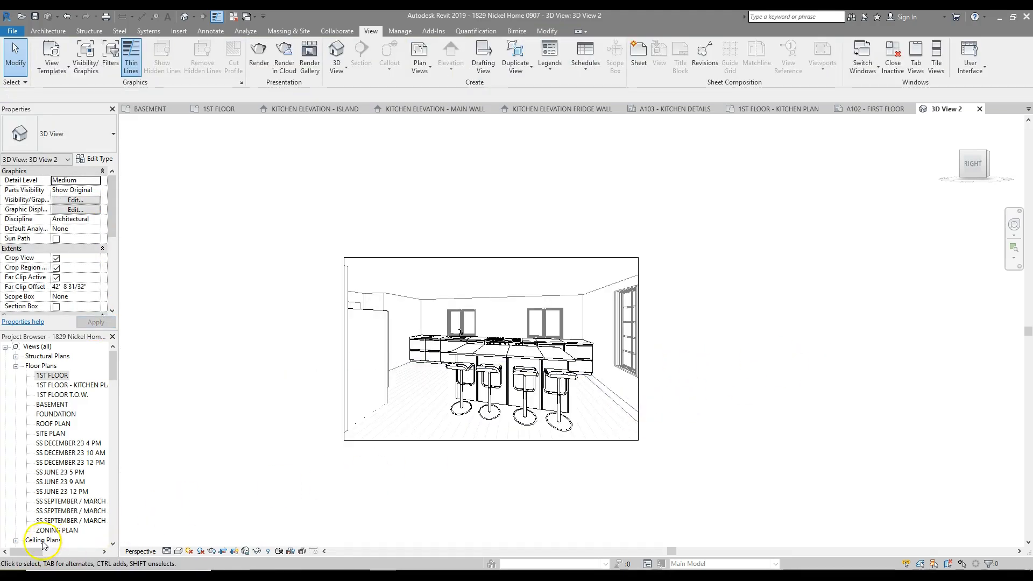
{"action": "scroll", "coordinate": [64, 430], "scroll_direction": "down", "scroll_amount": 5}
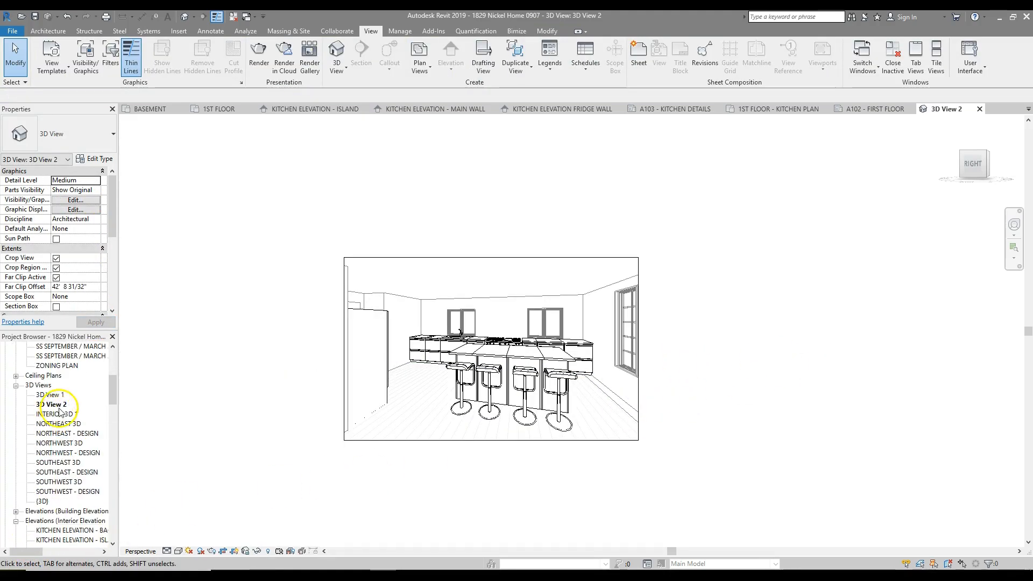
{"action": "left_click", "coordinate": [58, 406]}
{"action": "scroll", "coordinate": [52, 411], "scroll_direction": "down", "scroll_amount": 9}
{"action": "left_click_drag", "start_coordinate": [44, 405], "coordinate": [83, 442]}
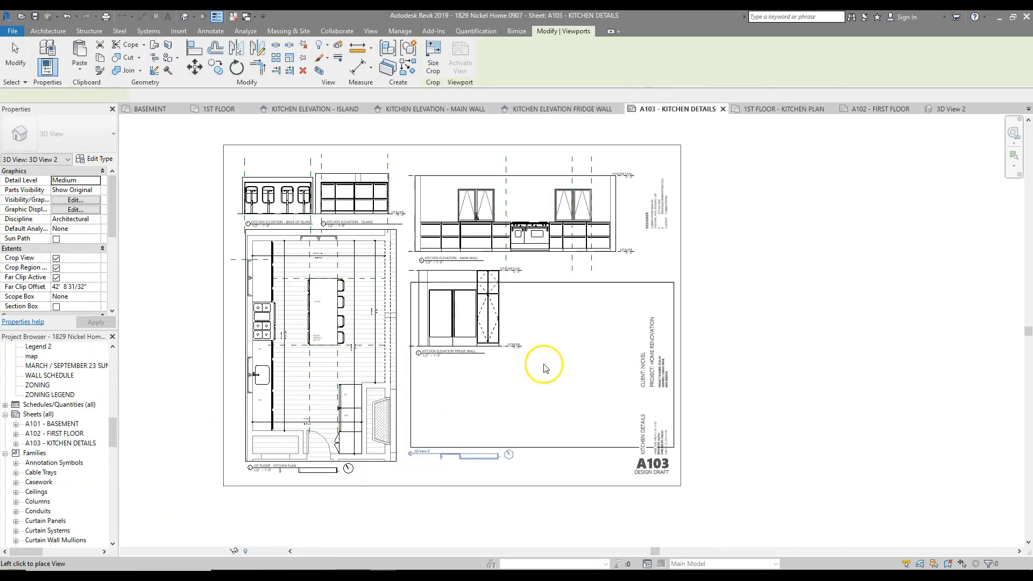
{"action": "left_click", "coordinate": [519, 403]}
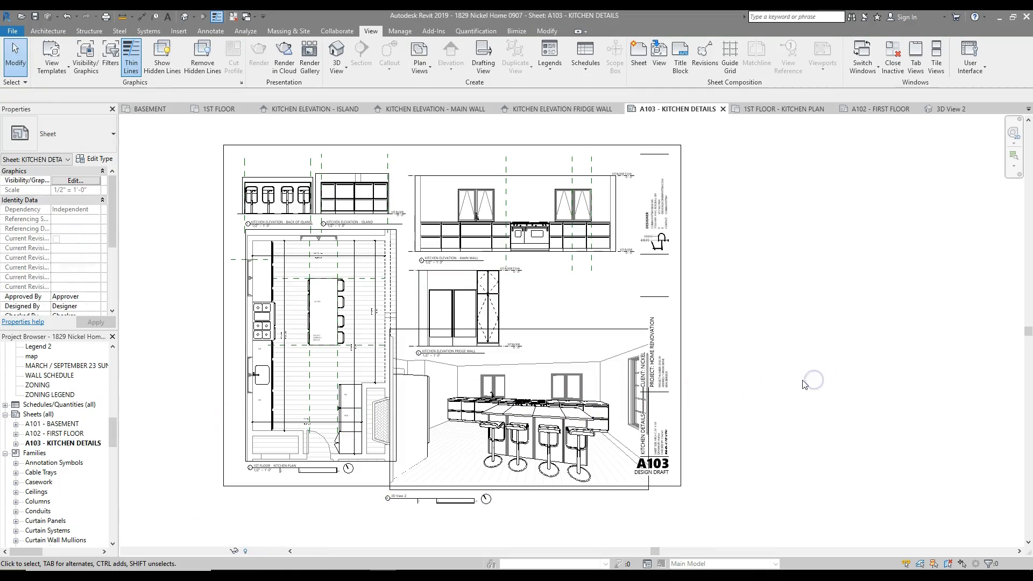
{"action": "scroll", "coordinate": [804, 384], "scroll_direction": "up", "scroll_amount": 1}
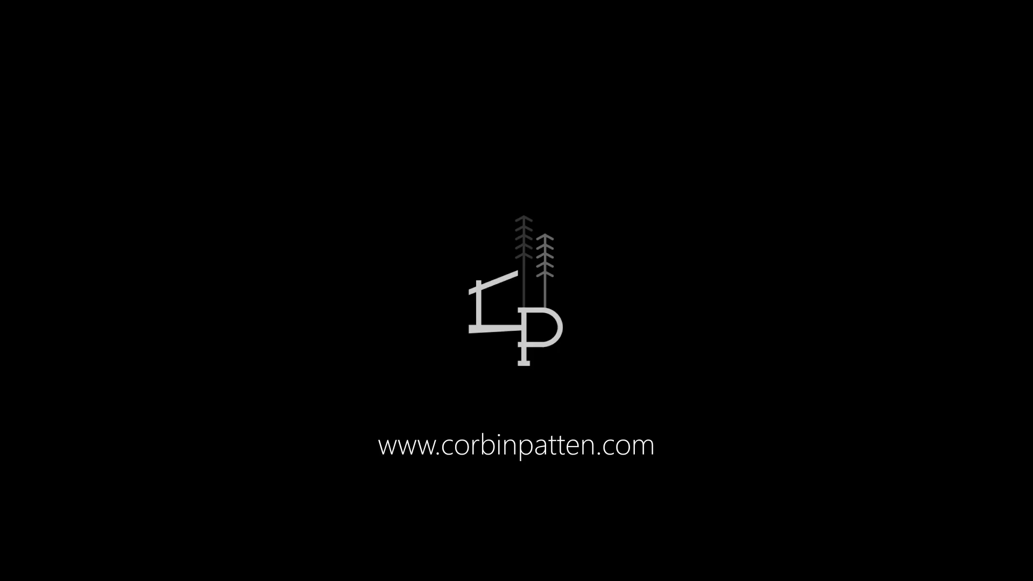